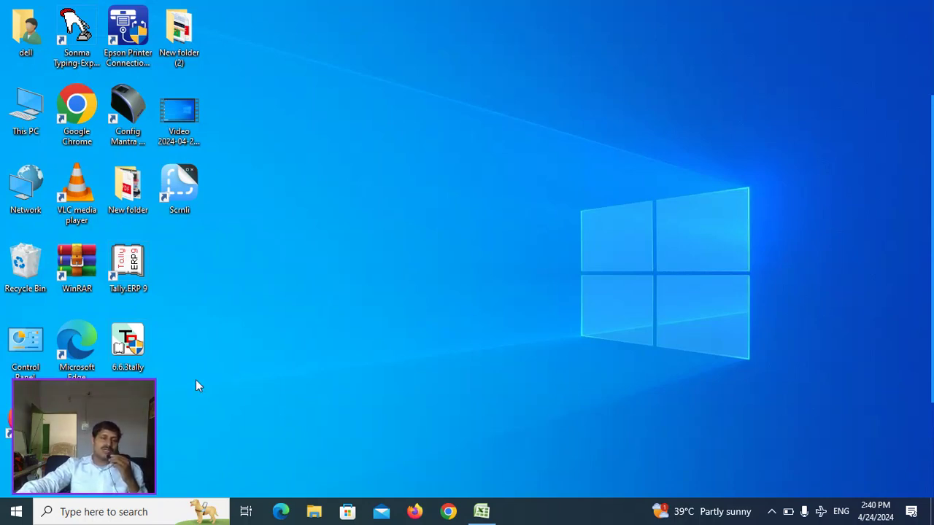
- Search the Start menu for 'ta' and launch Tally.ERP 9 to its Startup screen
left_click_drag(64, 423, 807, 419)
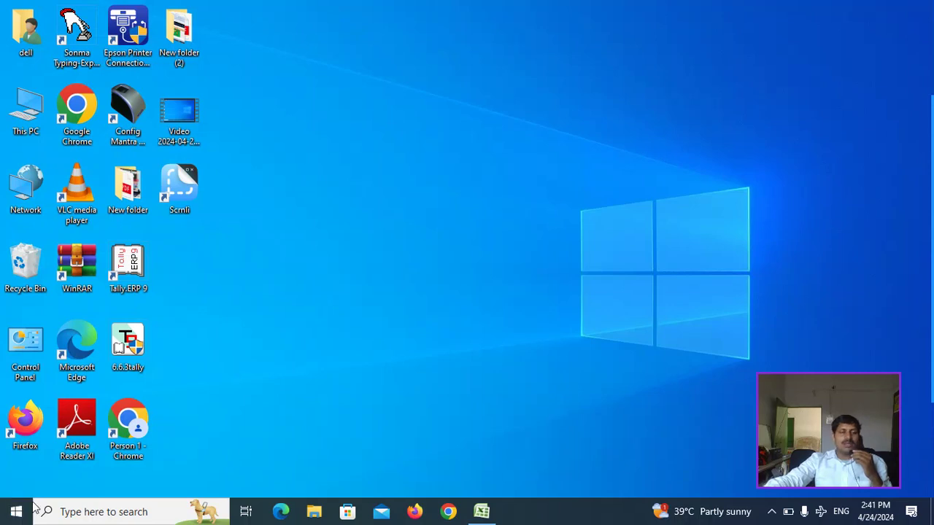
left_click(16, 512)
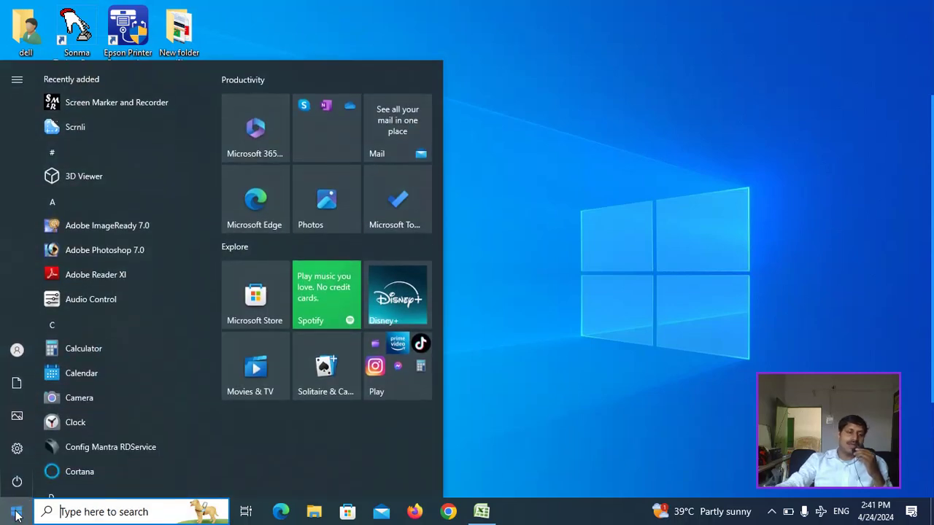
type("ta")
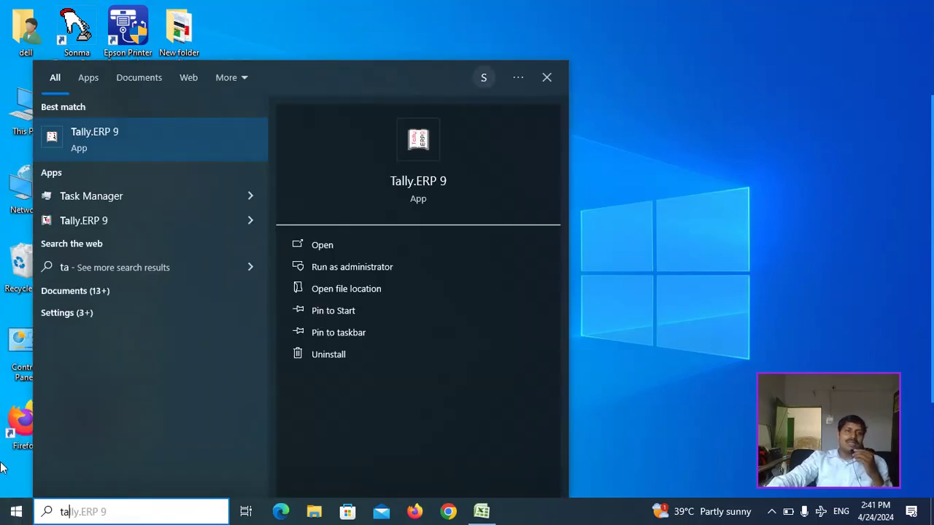
left_click(130, 131)
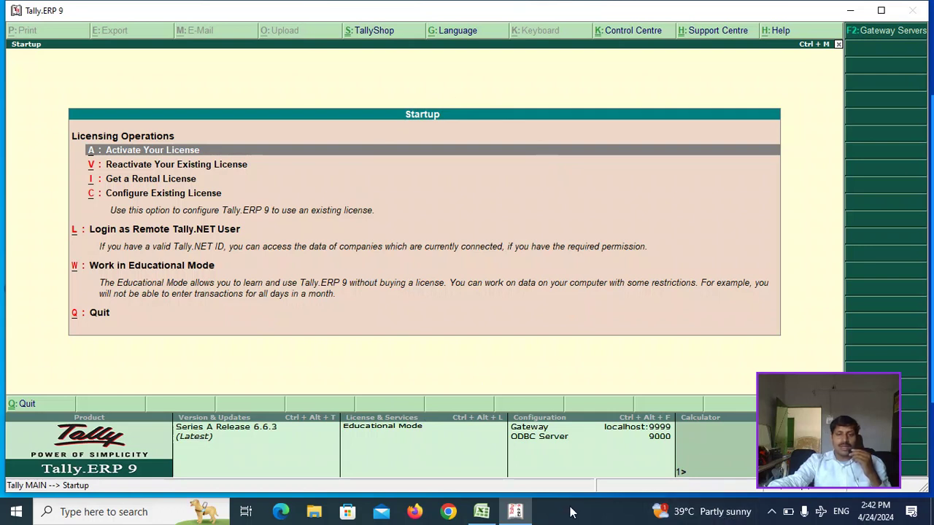
- Start Screen Marker from the hidden tray icons and select its arrow tool
left_click(769, 509)
left_click_drag(823, 374, 839, 342)
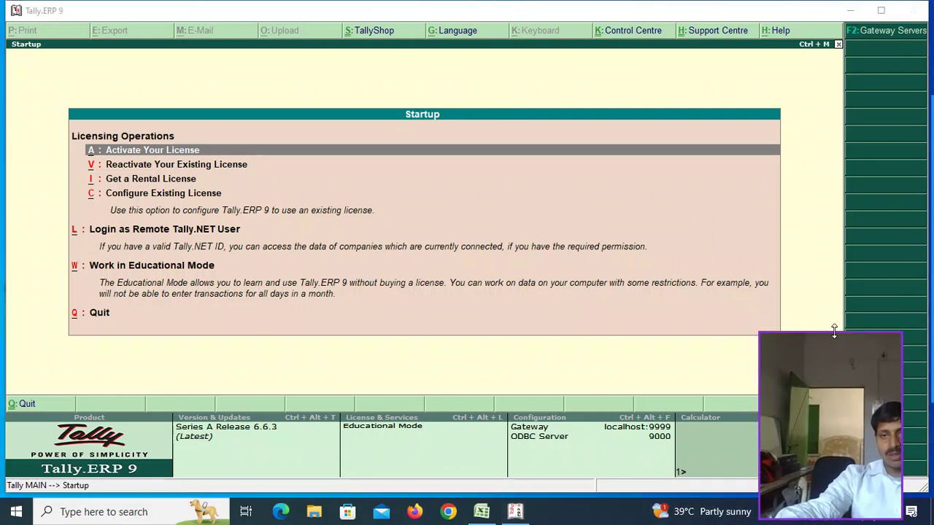
left_click_drag(759, 435, 636, 451)
left_click_drag(762, 356, 767, 207)
left_click(770, 511)
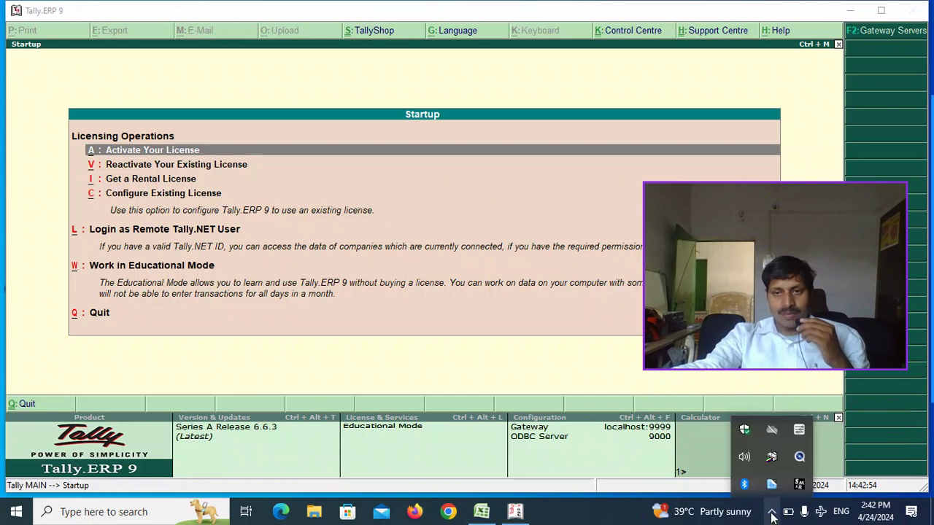
left_click(798, 483)
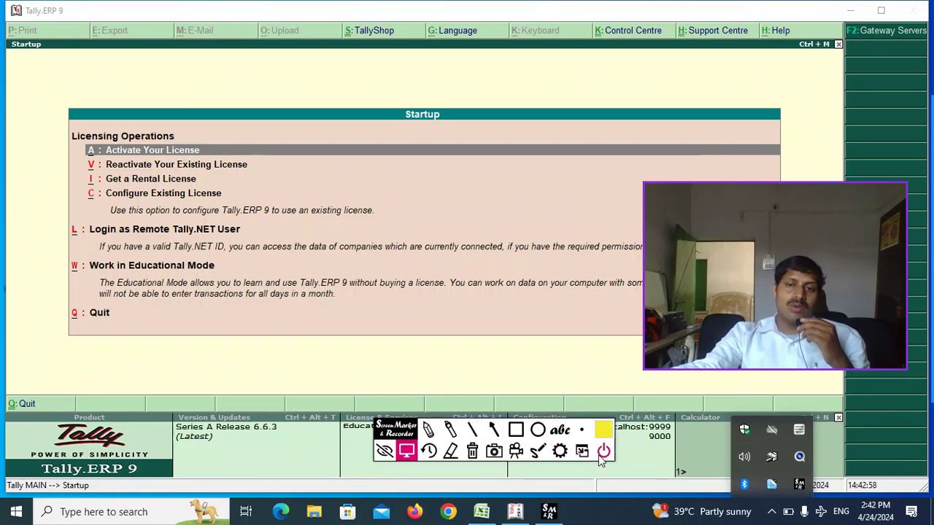
left_click(494, 429)
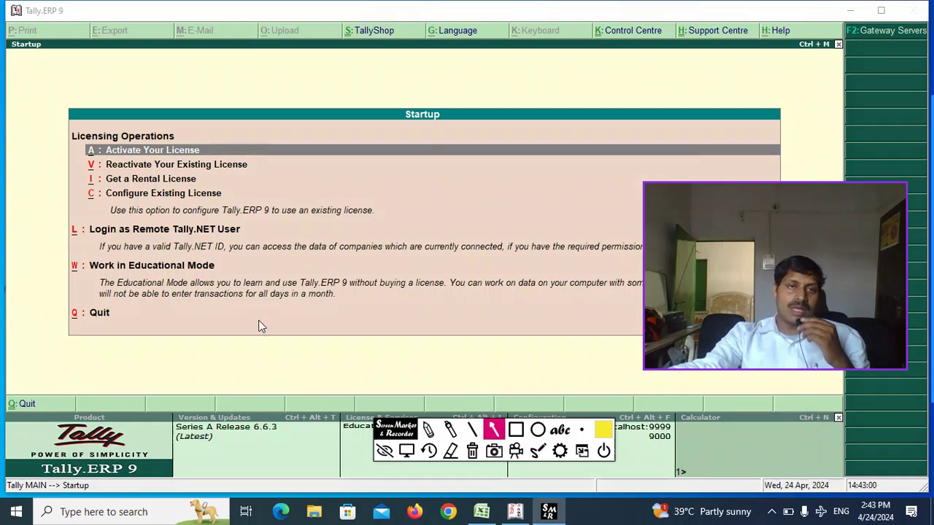
- Draw an arrow pointing at Work in Educational Mode, undoing a stray mark
mouse_move(409, 341)
left_mouse_down()
mouse_move(161, 267)
mouse_move(156, 278)
left_mouse_up()
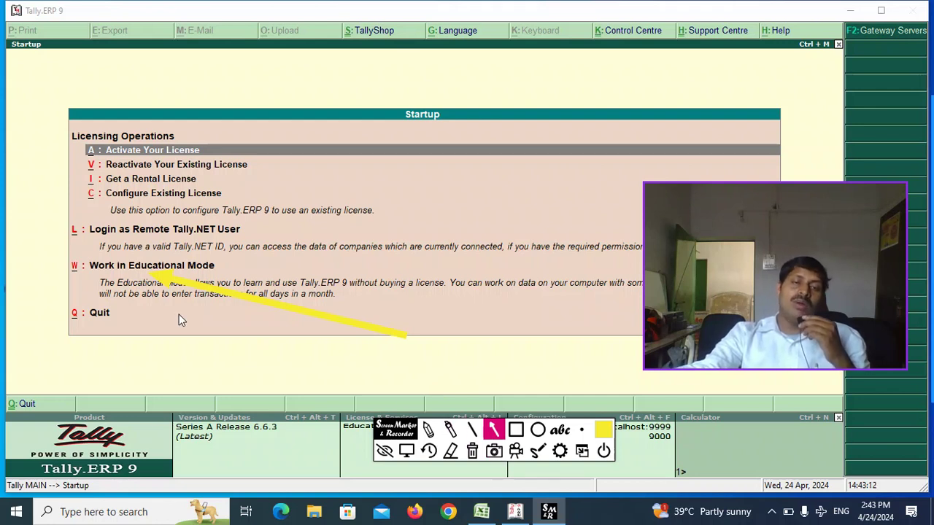
left_click_drag(200, 291, 200, 296)
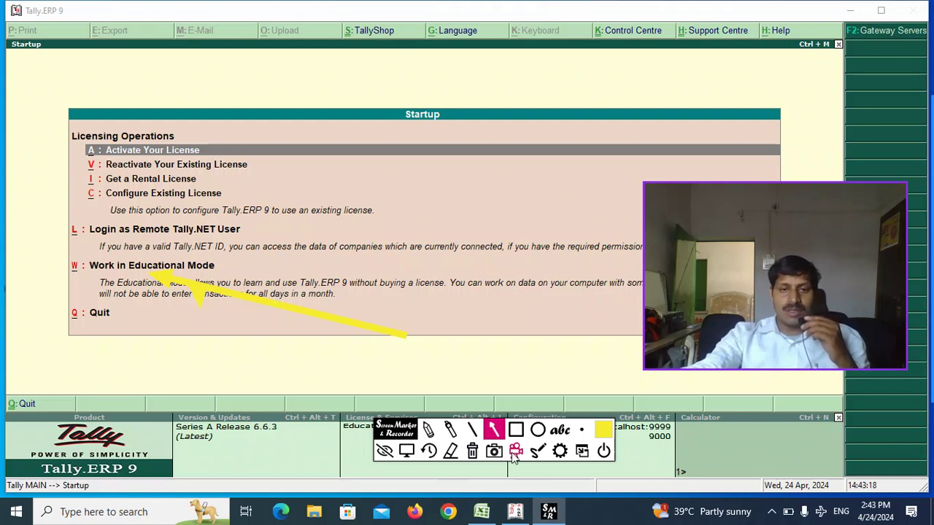
left_click(429, 451)
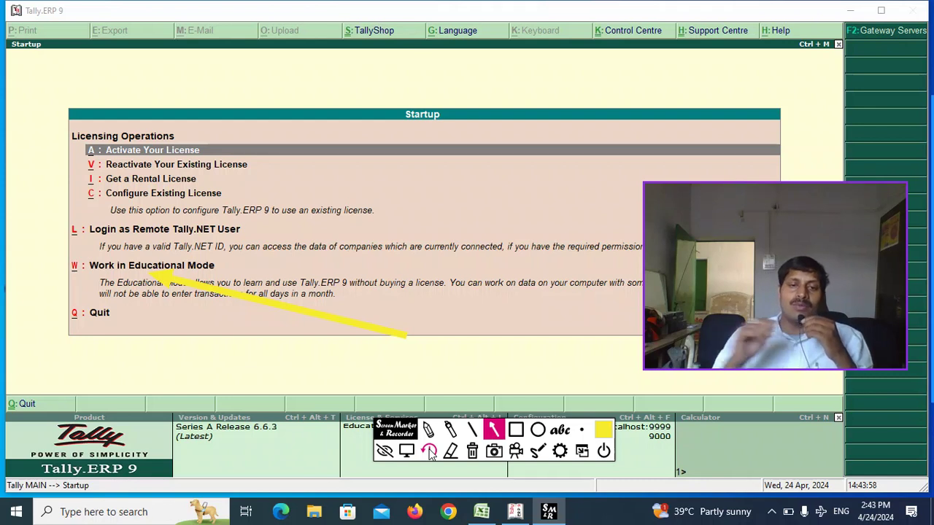
- Box the W of Work in Educational Mode, then clear all annotations and exit Screen Marker
left_click(516, 431)
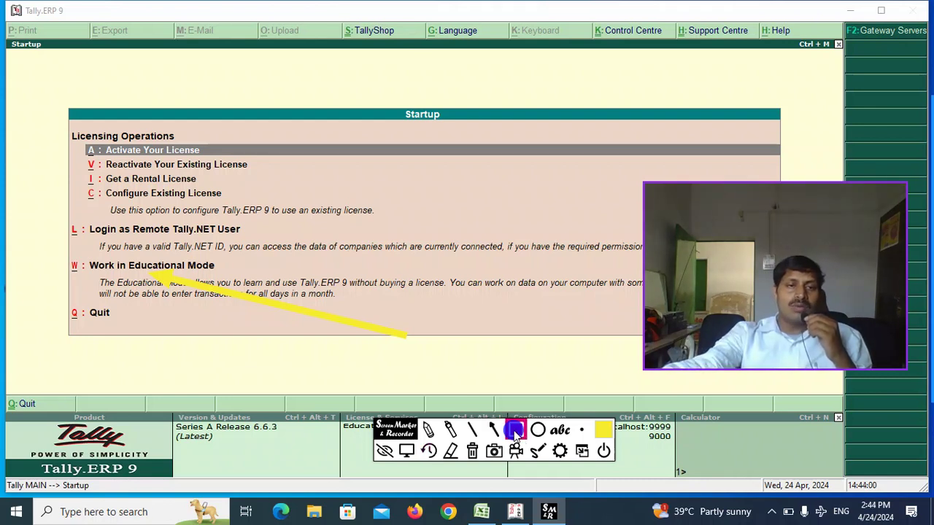
left_click_drag(61, 260, 101, 284)
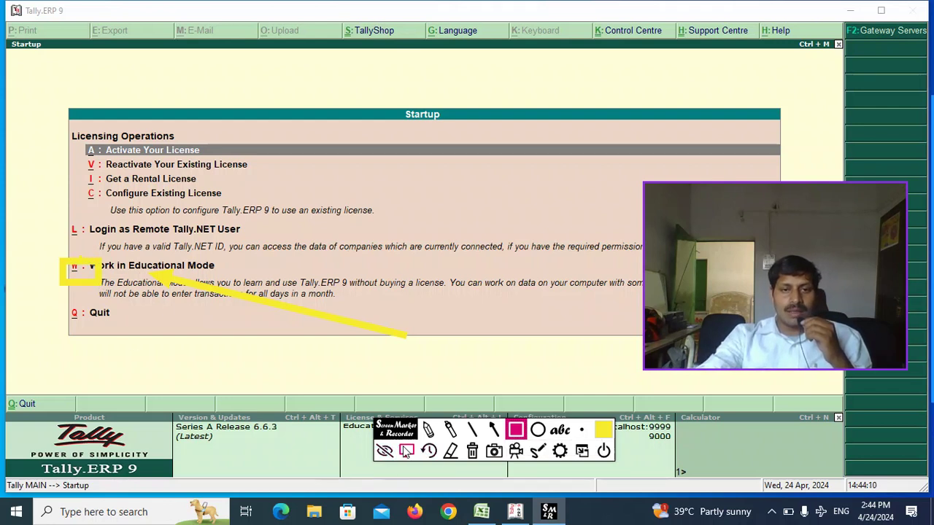
left_click(428, 451)
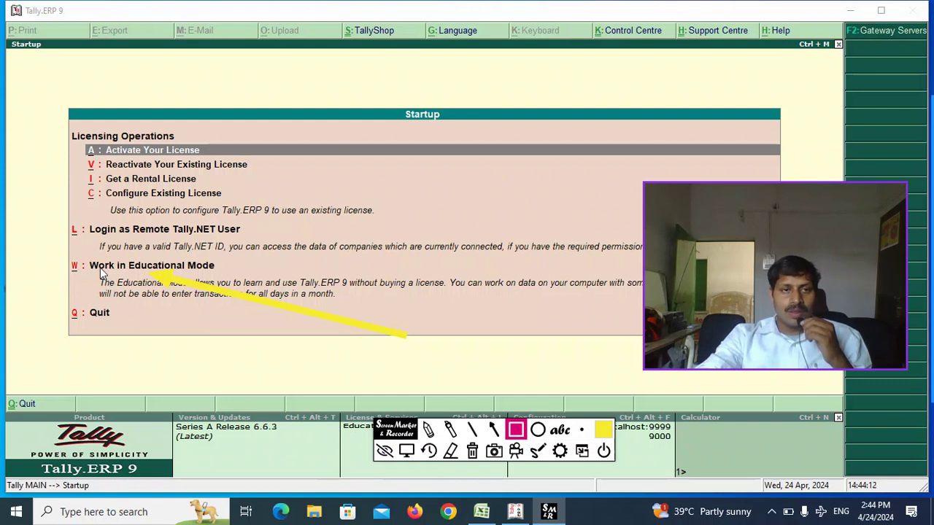
mouse_move(46, 244)
left_mouse_down()
mouse_move(80, 288)
mouse_move(97, 292)
left_mouse_up()
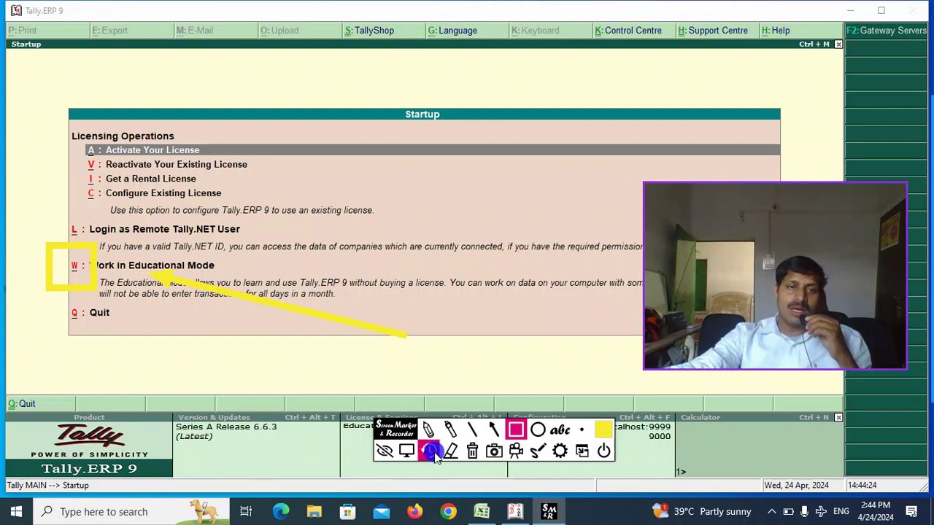
left_click(432, 451)
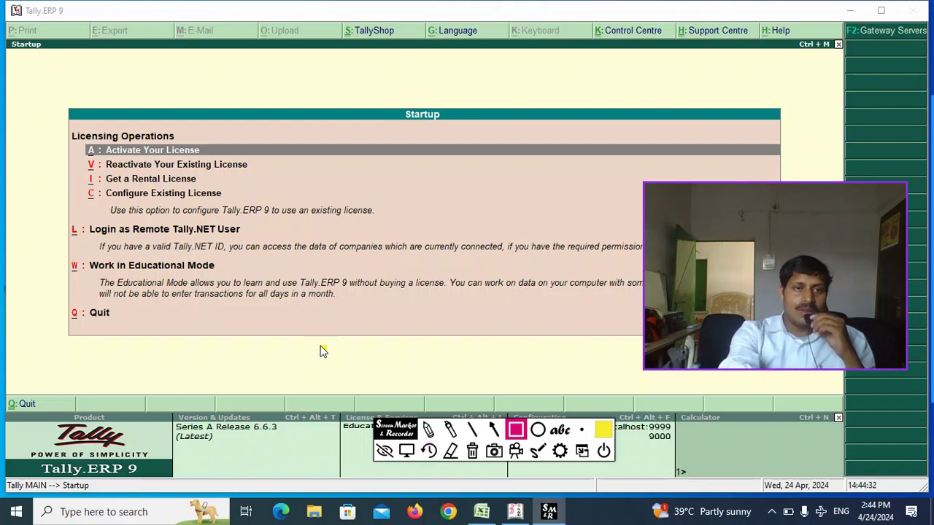
left_click(604, 450)
- Confirm exiting Screen Marker, then enter Educational Mode to load Ss Pvt Ltd in Gateway of Tally
left_click(448, 300)
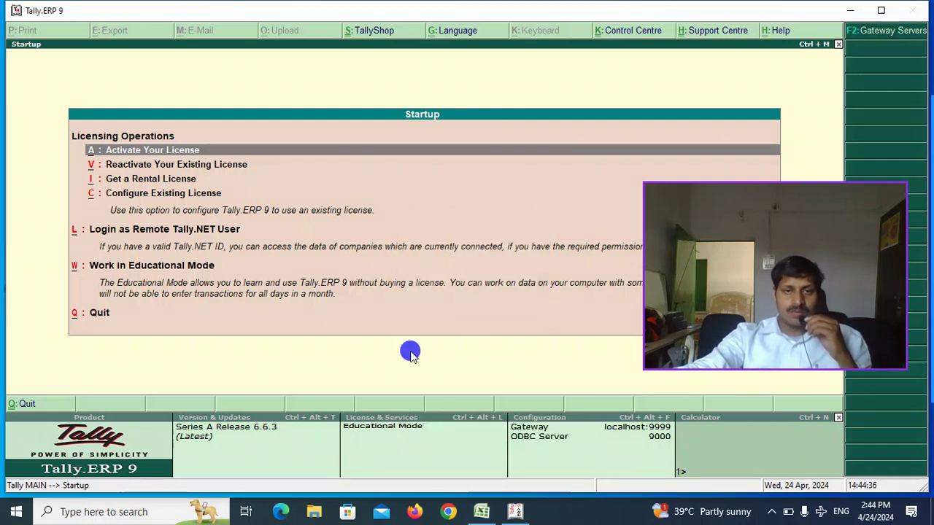
key("w")
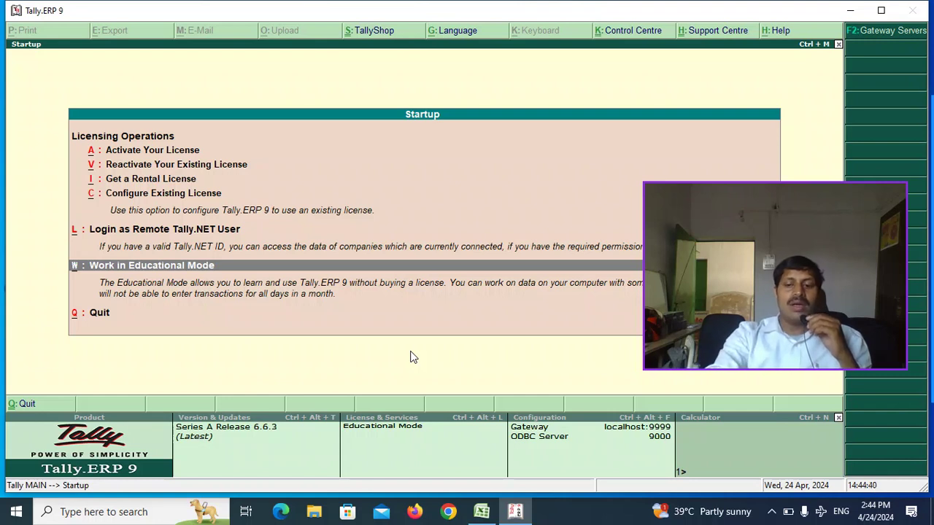
key("Return")
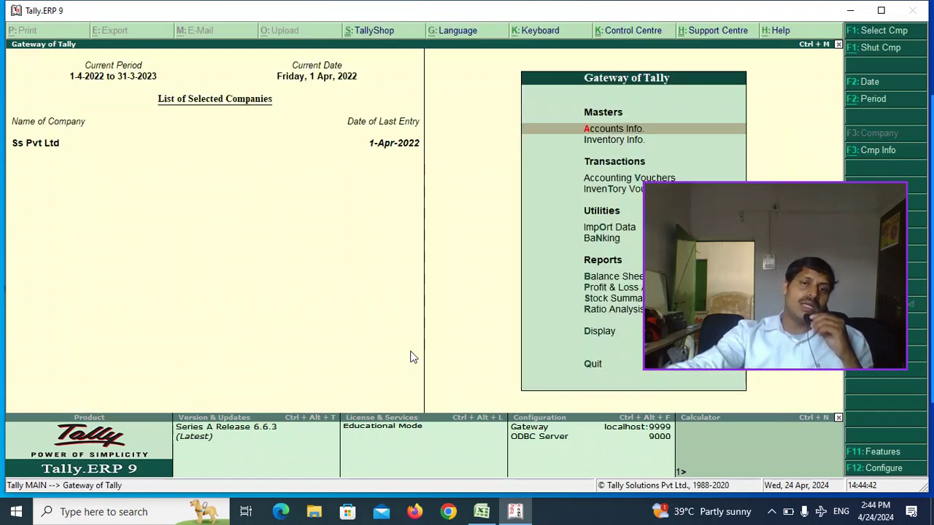
left_click_drag(760, 191, 133, 216)
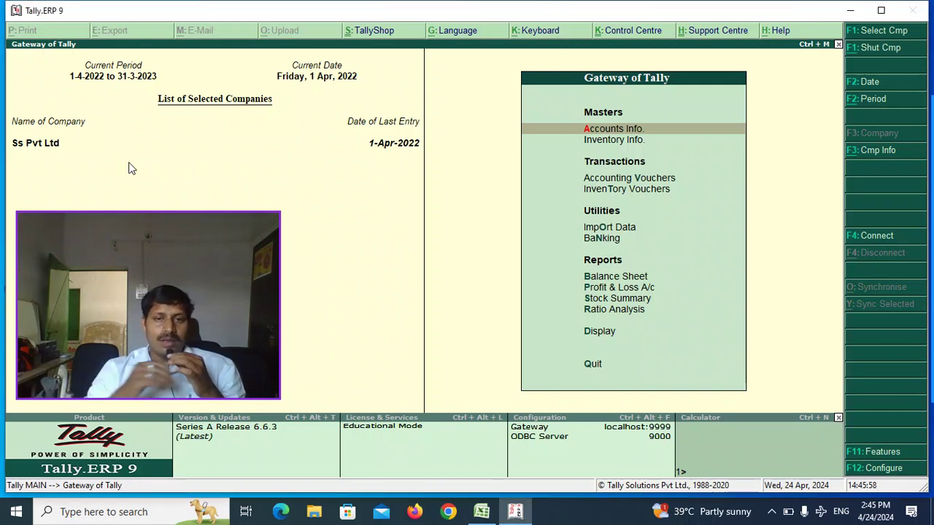
- Bring up the Company Info. menu with Alt+F3, listing Select, Create, Alter, Backup and Restore
key("alt+F3")
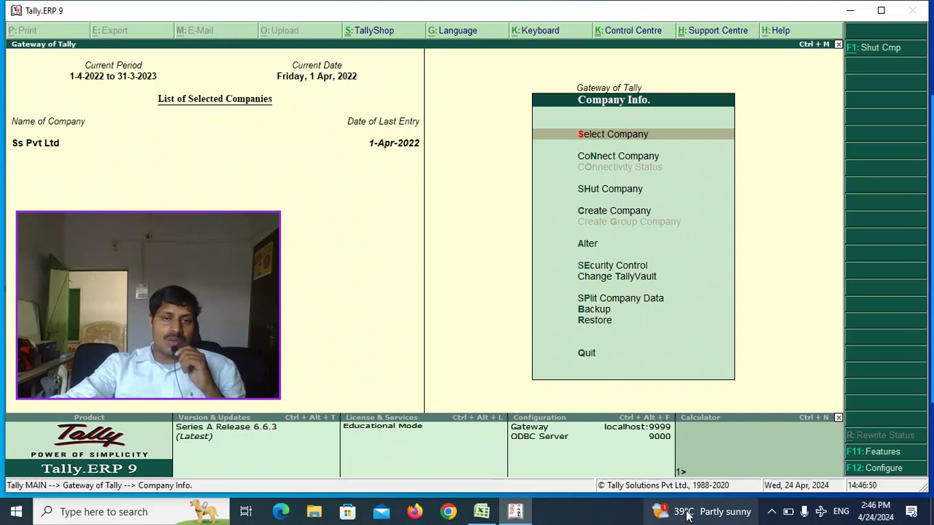
left_click(771, 512)
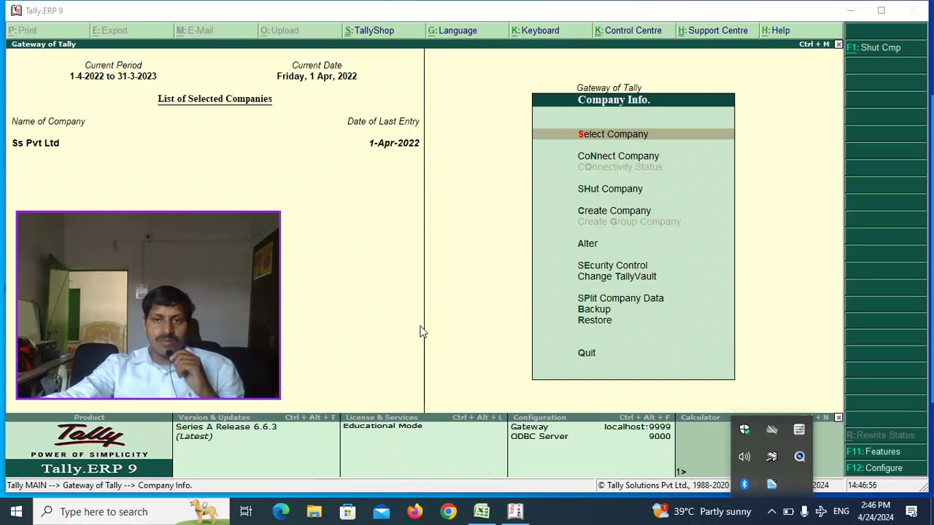
left_click(501, 321)
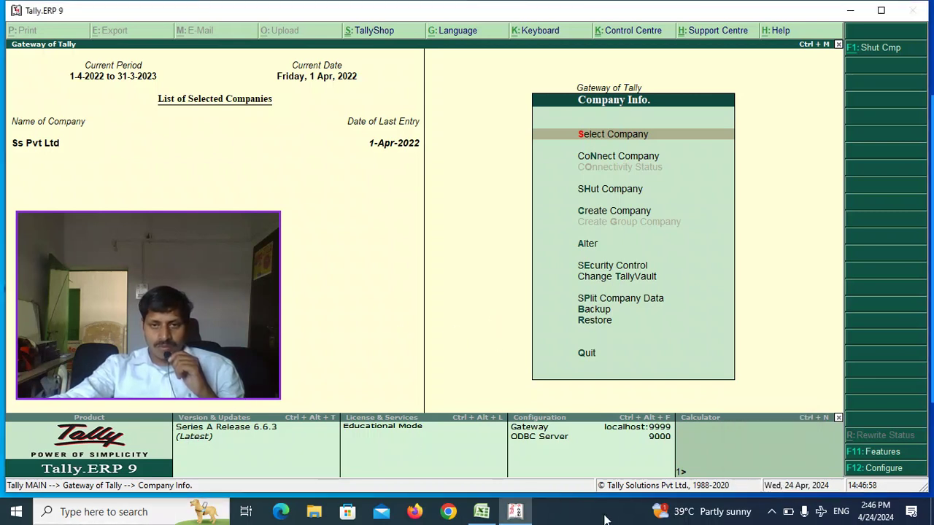
- Launch Screen Marker, draw a yellow arrow at Select Company, and move the toolbar aside
left_click(16, 511)
left_click(110, 105)
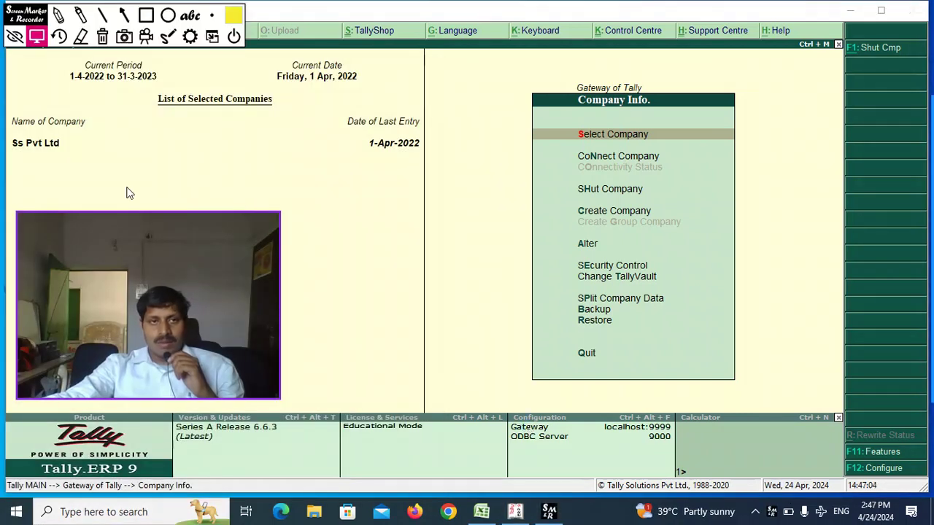
left_click(123, 15)
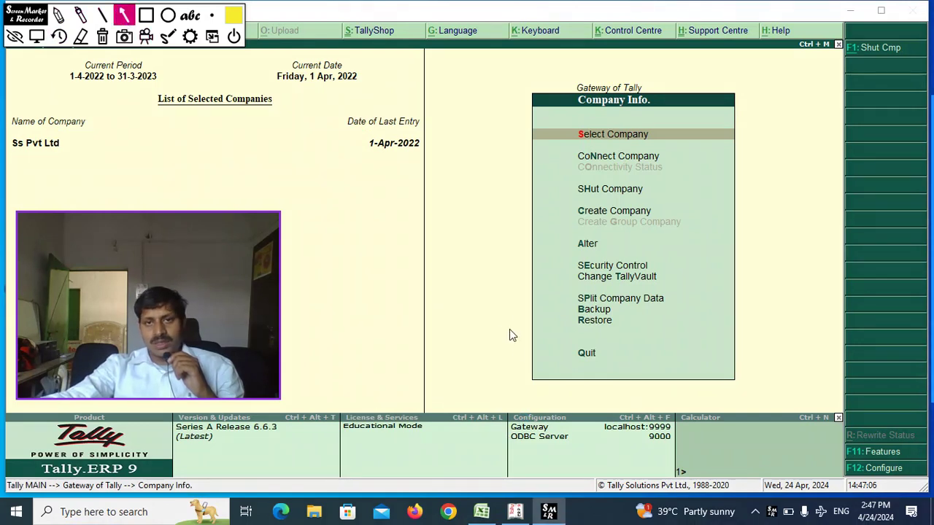
mouse_move(496, 370)
left_mouse_down()
mouse_move(563, 253)
mouse_move(583, 187)
mouse_move(586, 160)
mouse_move(573, 148)
mouse_move(586, 154)
left_mouse_up()
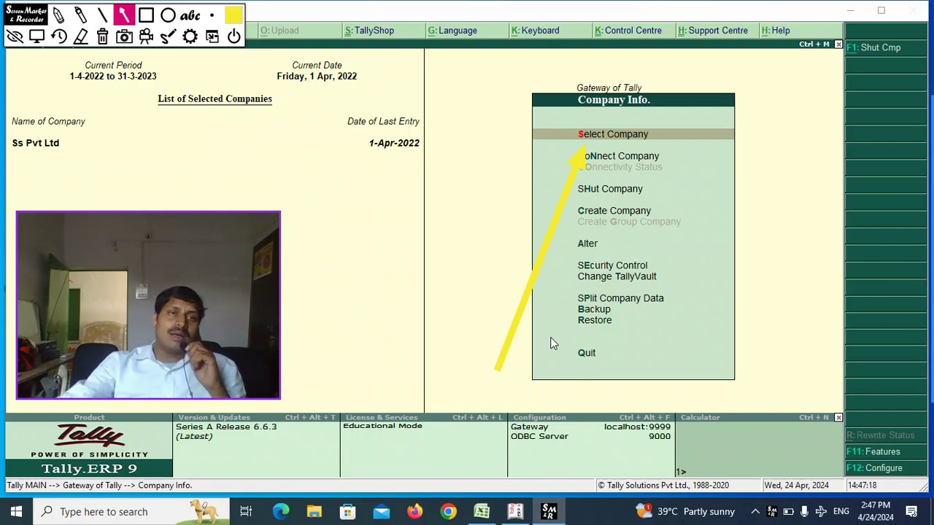
mouse_move(24, 18)
left_mouse_down()
mouse_move(216, 294)
mouse_move(265, 438)
mouse_move(264, 461)
left_mouse_up()
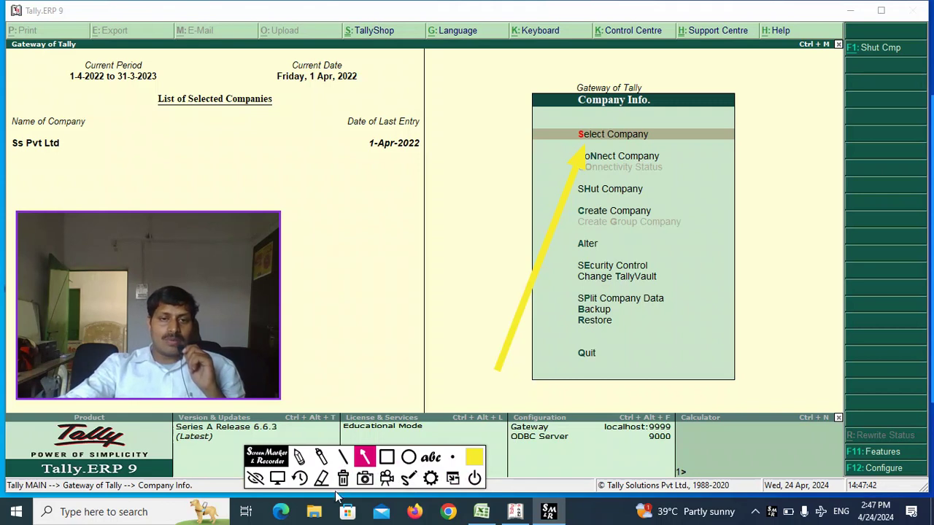
- Undo the yellow arrow and draw a red arrow at Select Company instead
left_click(299, 478)
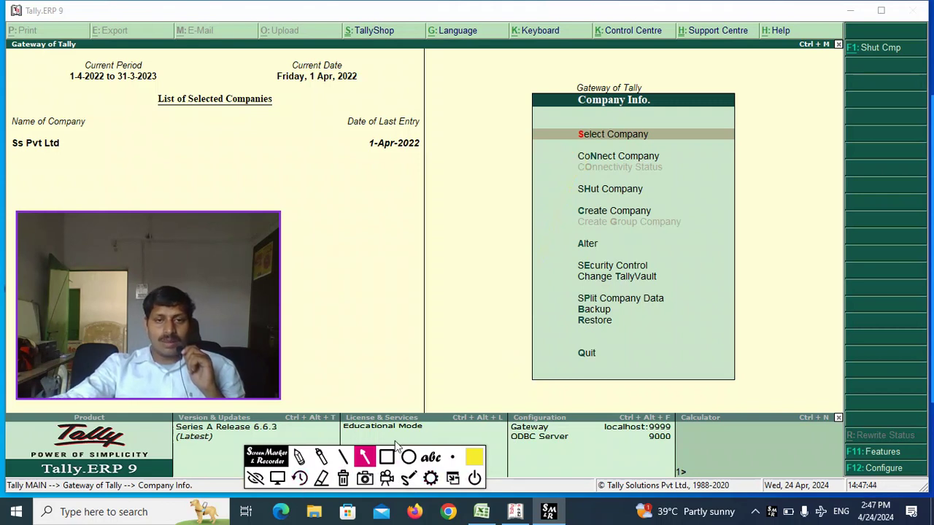
left_click(471, 461)
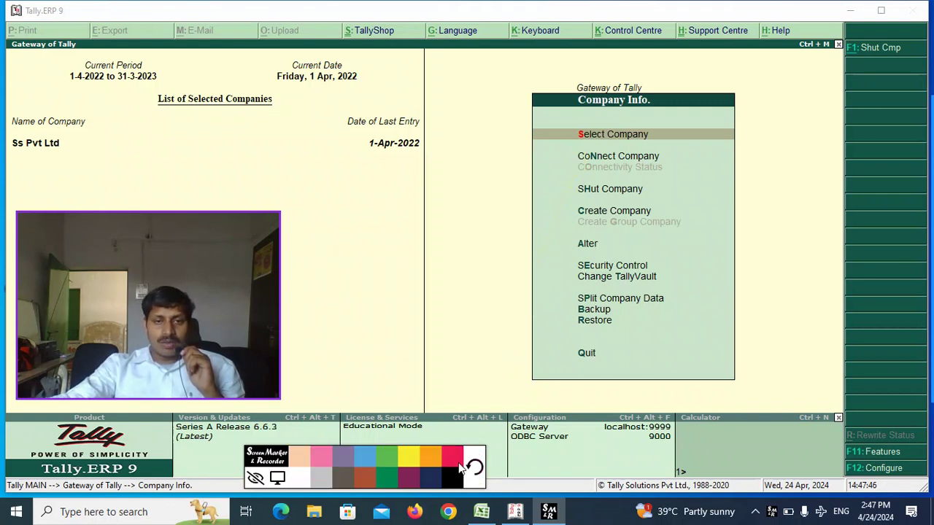
left_click(448, 456)
mouse_move(448, 340)
left_mouse_down()
mouse_move(508, 194)
mouse_move(542, 150)
mouse_move(572, 135)
left_mouse_up()
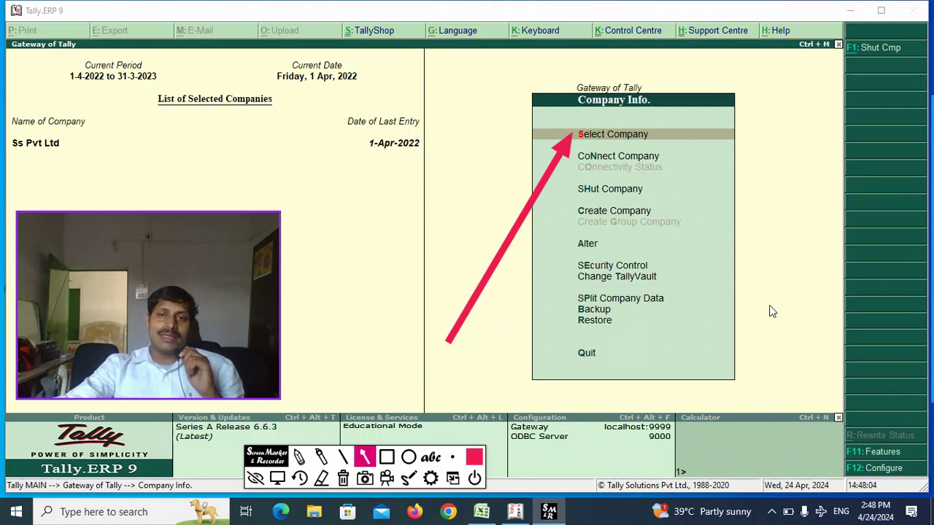
- Add red arrows at Shut Company, Create Company and Alter, then undo the latest one
left_click(778, 217)
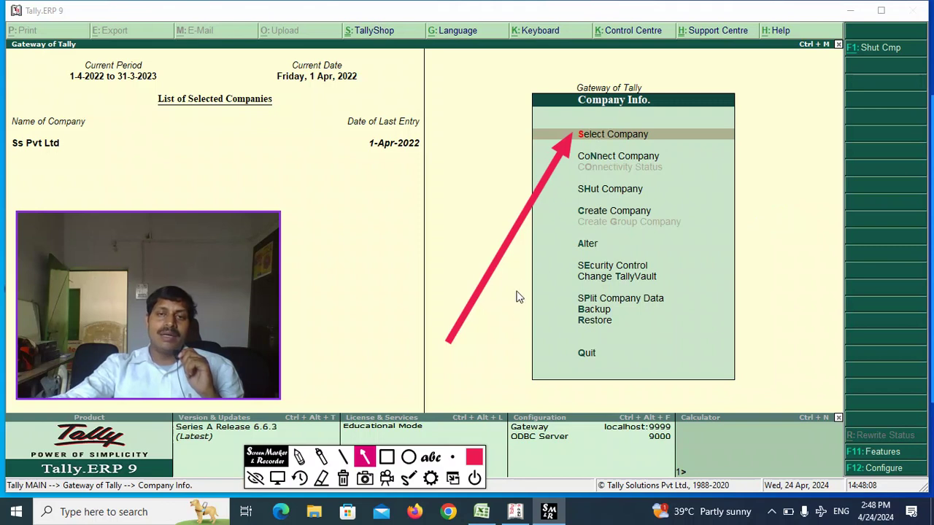
left_click_drag(470, 346, 569, 197)
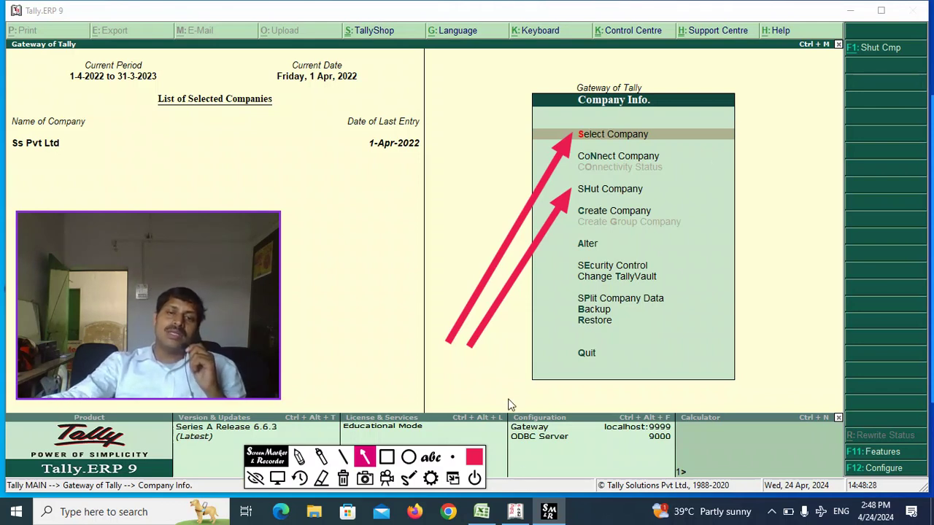
mouse_move(497, 355)
left_mouse_down()
mouse_move(533, 267)
mouse_move(576, 224)
left_mouse_up()
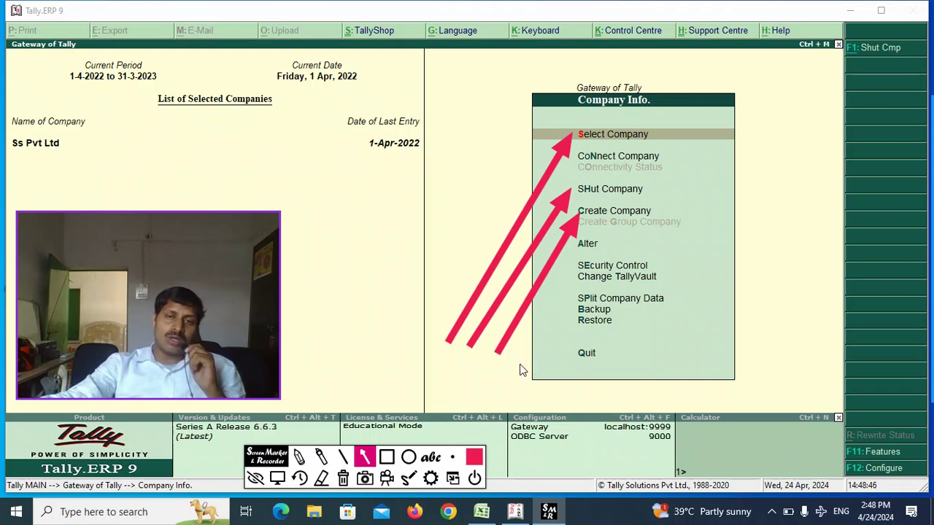
left_click_drag(517, 364, 575, 250)
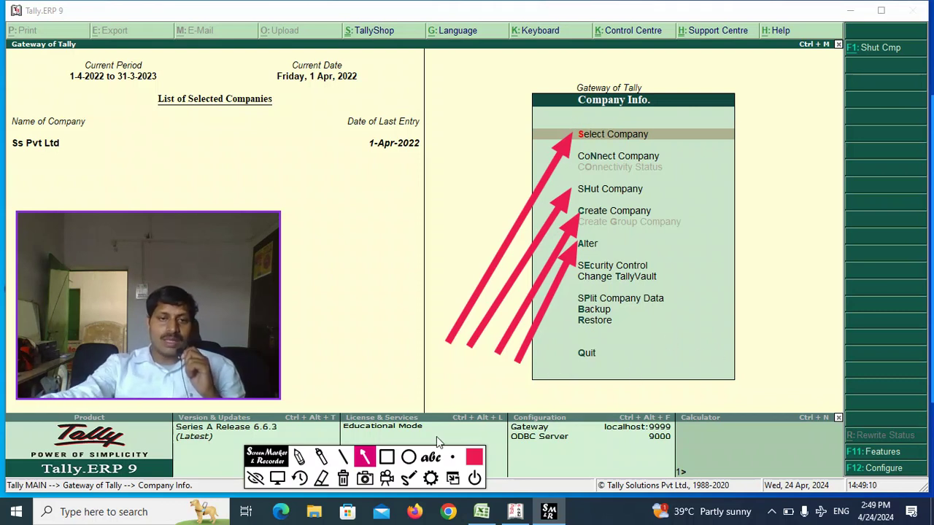
left_click(299, 477)
- Undo extra arrows, draw red arrows at Security Control, Restore and Quit, then exit Screen Marker
left_click(299, 477)
left_click(299, 478)
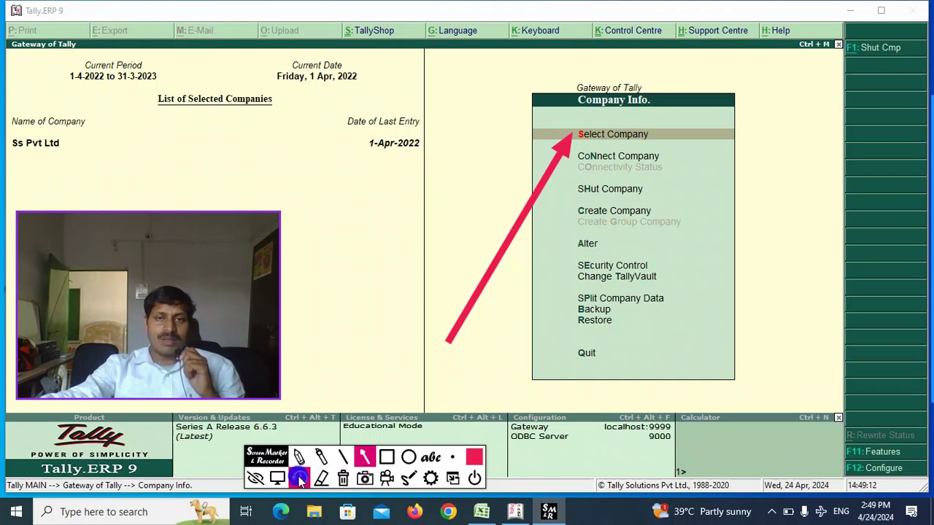
left_click(299, 478)
left_click_drag(494, 348, 562, 280)
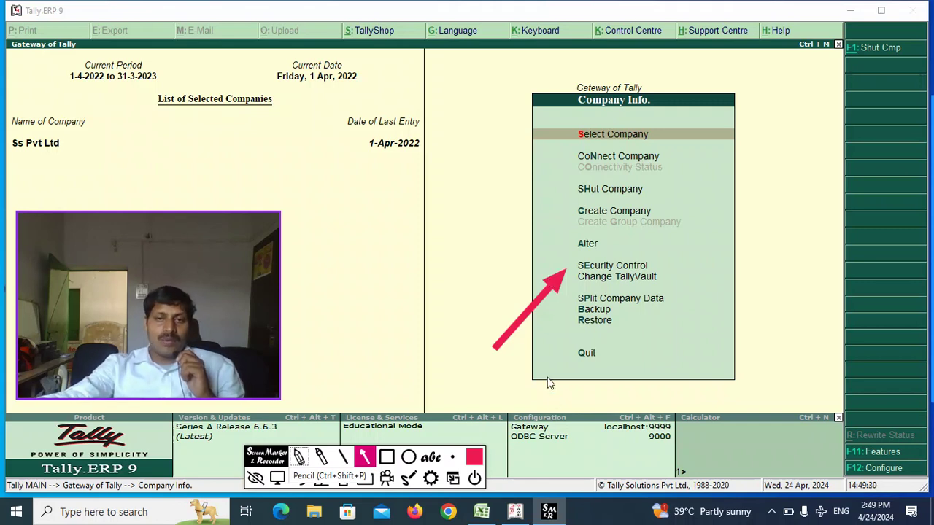
mouse_move(508, 365)
left_mouse_down()
mouse_move(510, 347)
mouse_move(569, 313)
left_mouse_up()
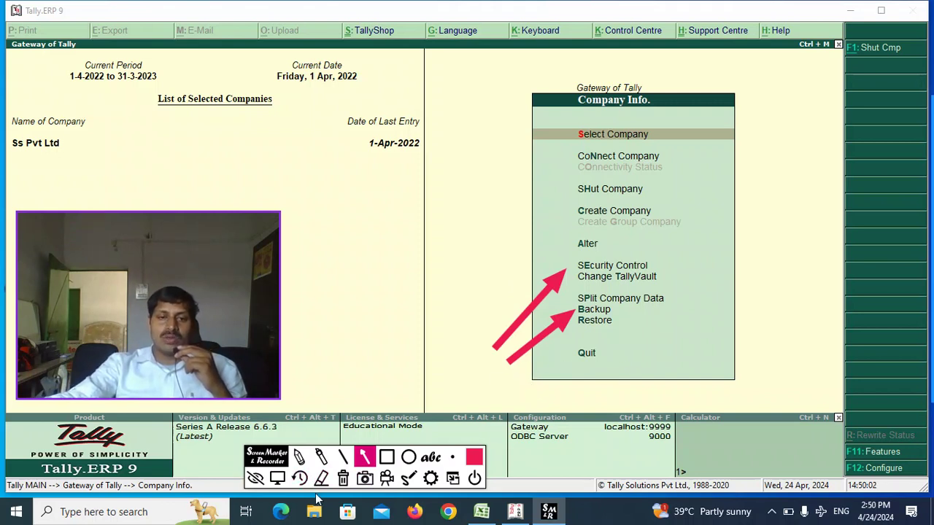
left_click(299, 479)
mouse_move(510, 361)
left_mouse_down()
mouse_move(540, 340)
mouse_move(546, 313)
mouse_move(570, 332)
left_mouse_up()
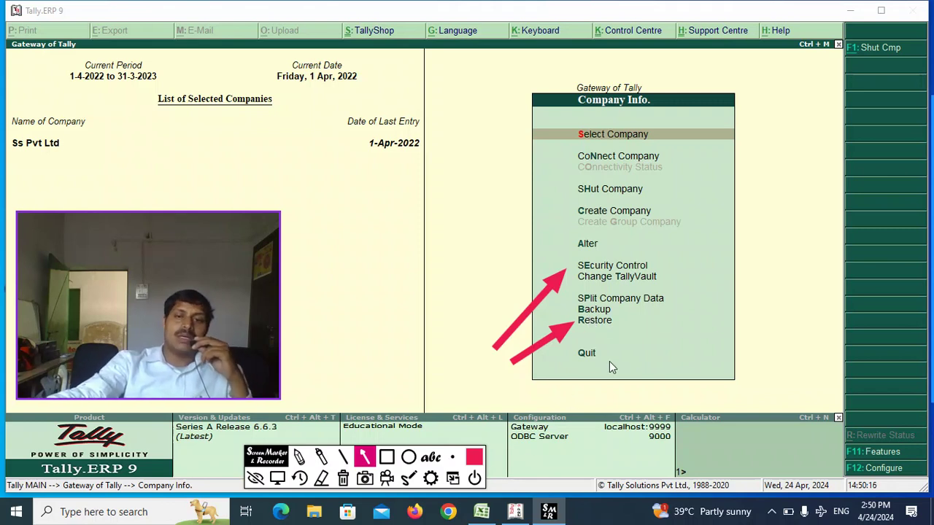
left_click_drag(538, 390, 577, 357)
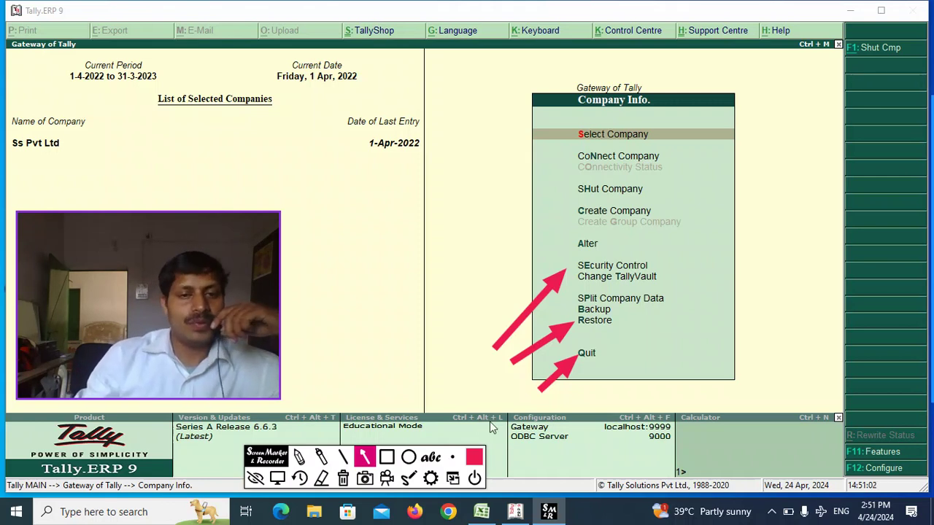
left_click(475, 479)
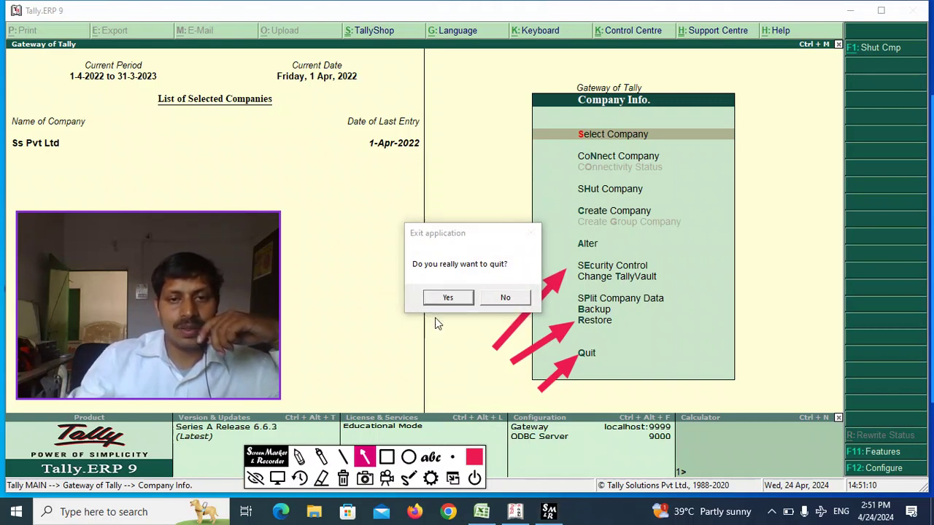
- Confirm closing Screen Marker, decline Tally's Quit prompt, and reopen Company Info. with Alt+F3
left_click(447, 297)
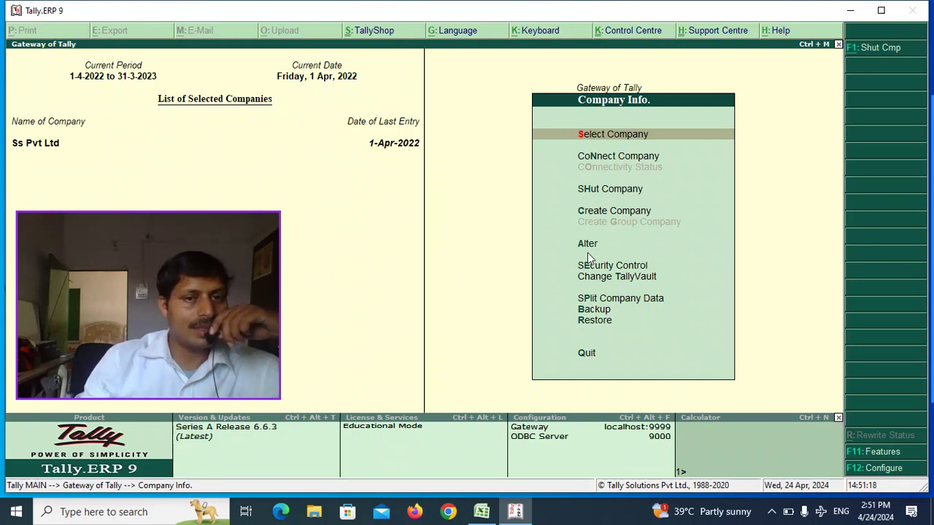
key("q")
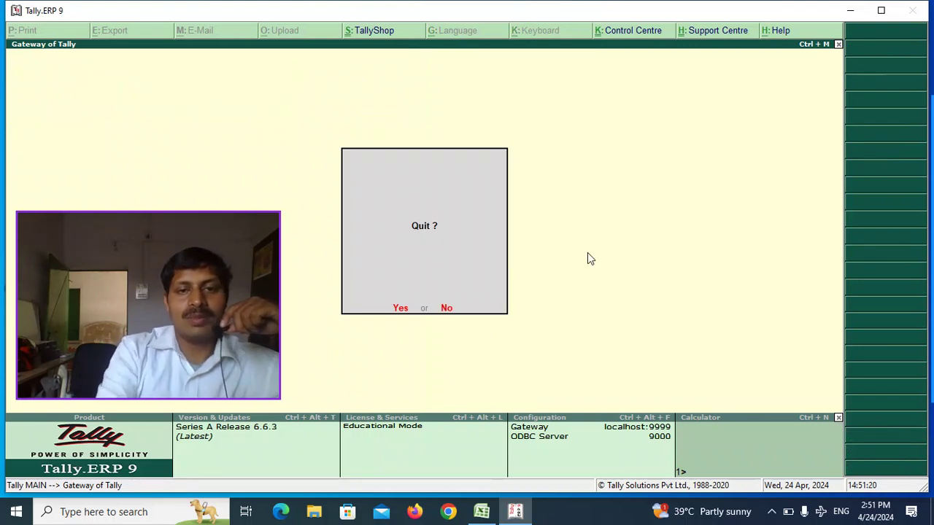
key("y")
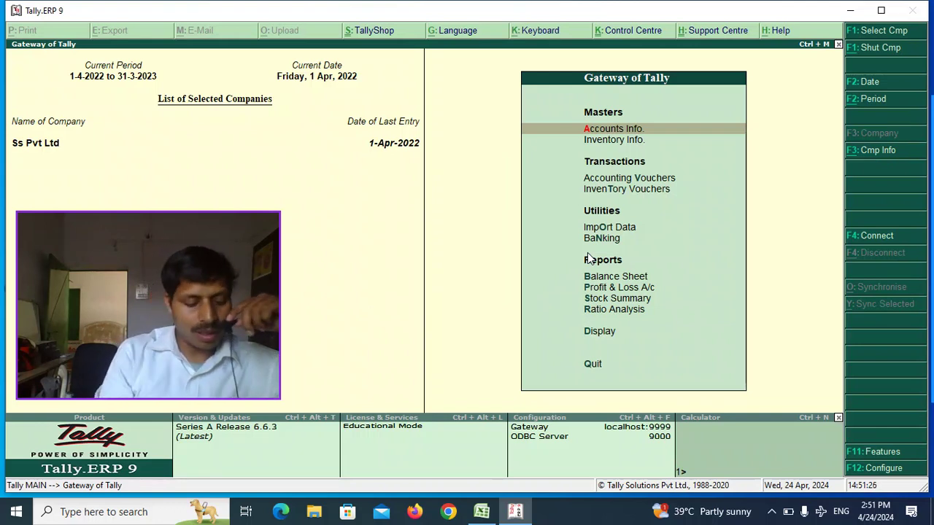
key("alt+F3")
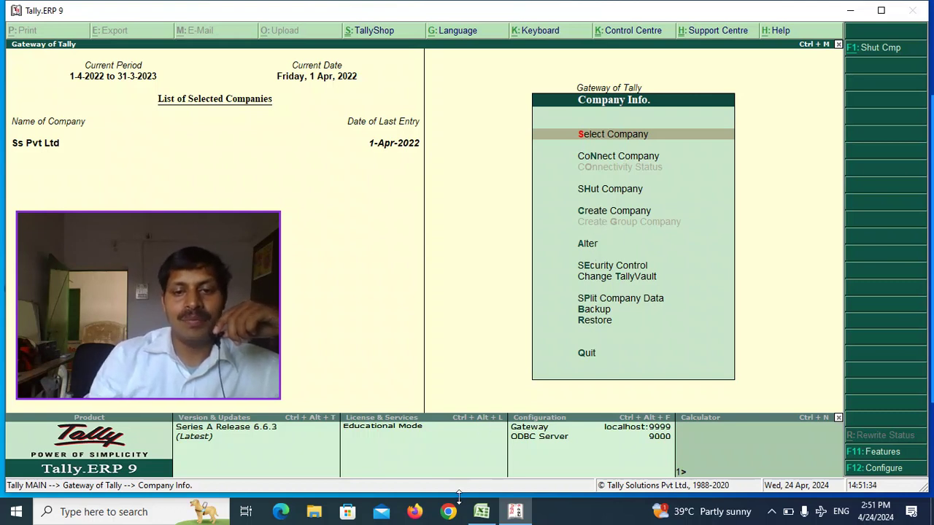
- Dismiss the tray popup and choose Create Company with C
left_click(773, 513)
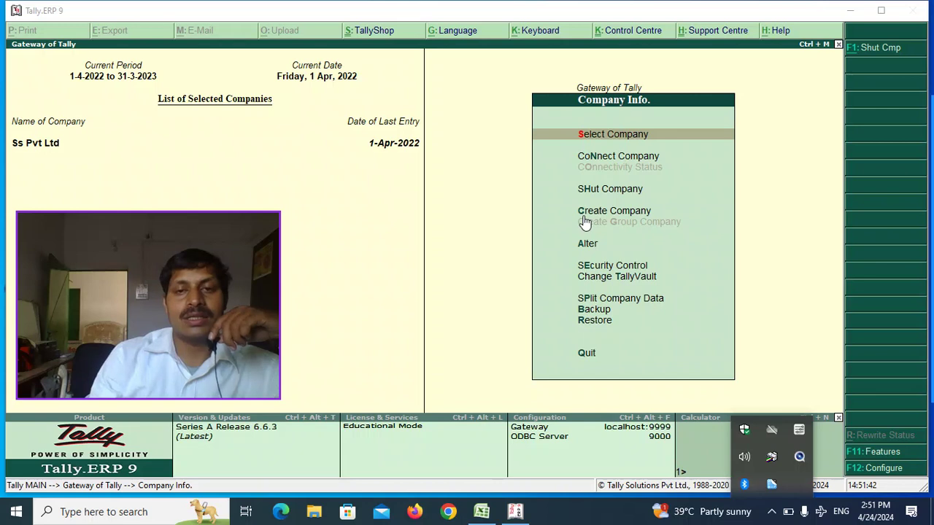
left_click(684, 197)
left_click(684, 195)
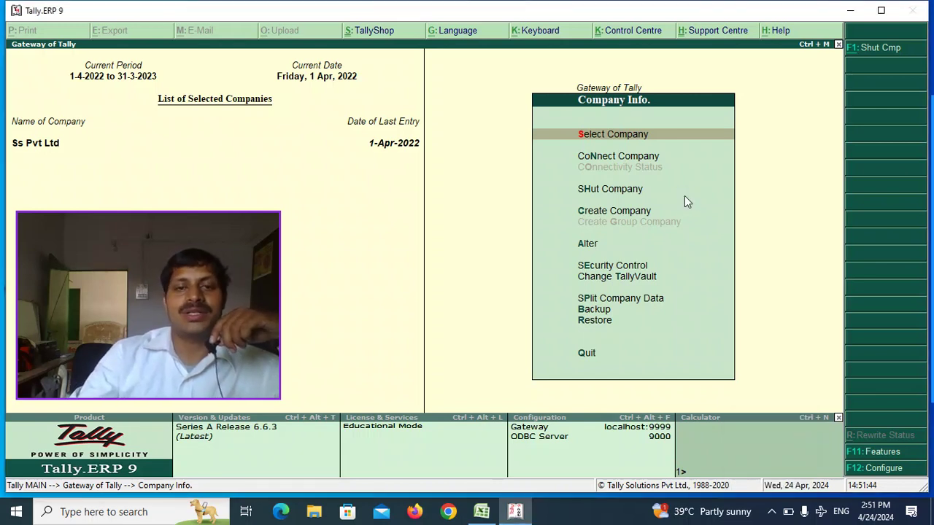
key("c")
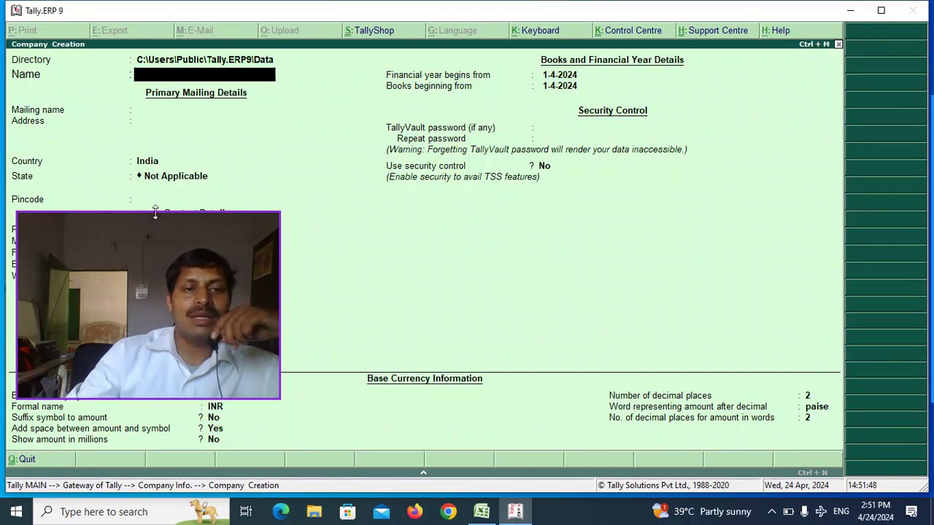
left_click(153, 204)
left_click_drag(154, 216, 665, 203)
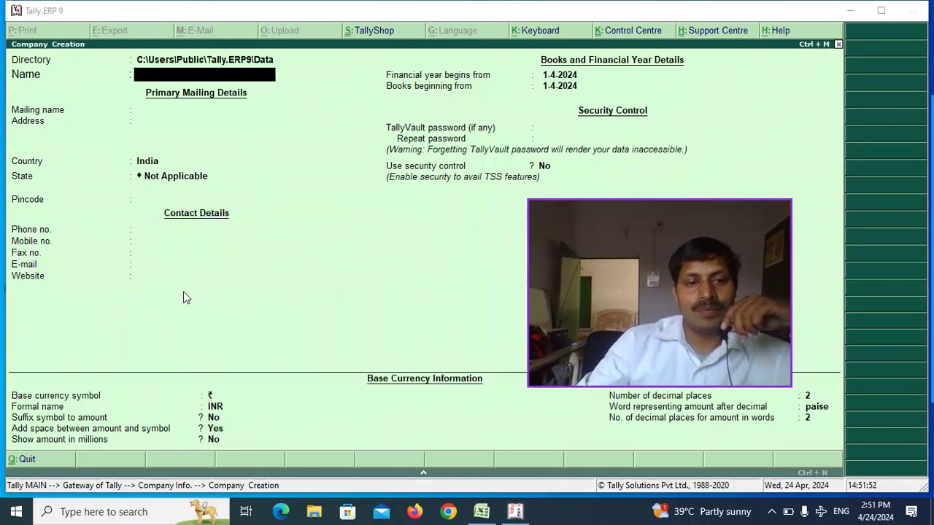
left_click(16, 512)
left_click(95, 107)
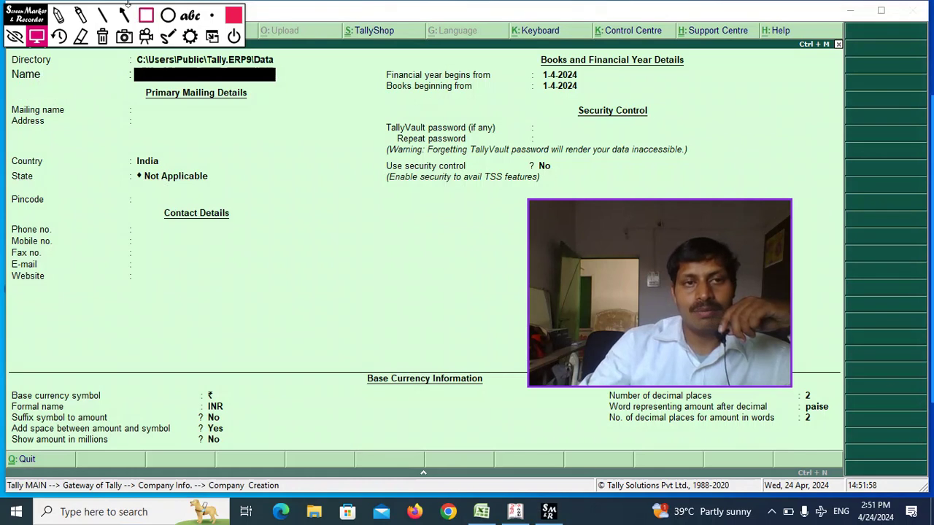
mouse_move(35, 20)
left_mouse_down()
mouse_move(156, 240)
mouse_move(251, 477)
mouse_move(347, 448)
left_mouse_up()
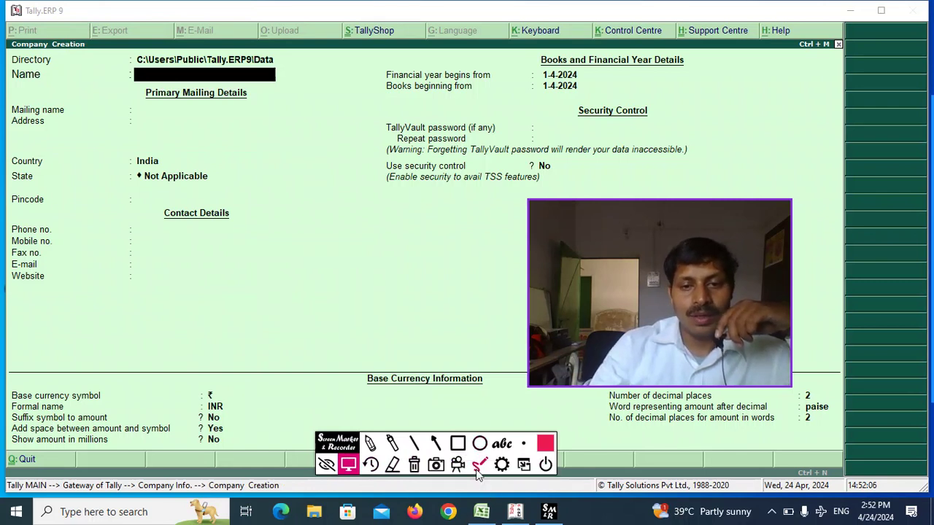
left_click(458, 445)
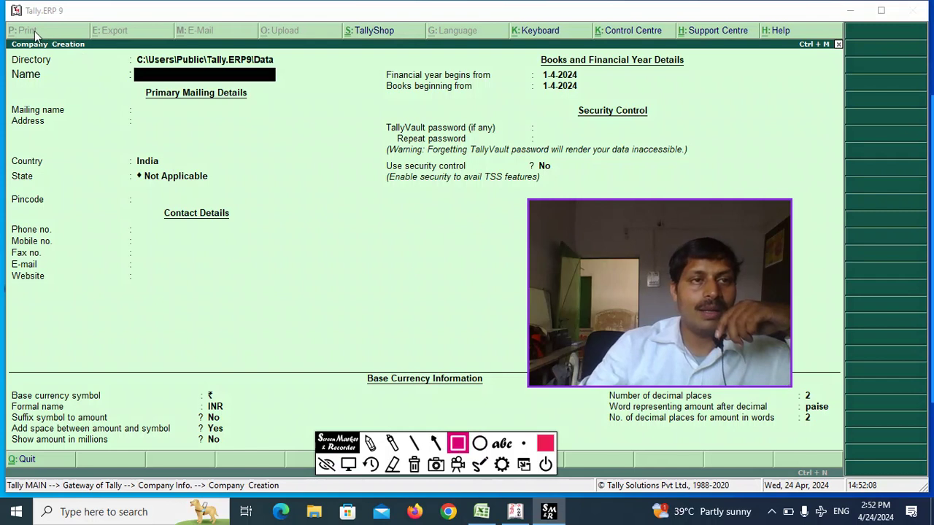
mouse_move(9, 36)
left_mouse_down()
mouse_move(77, 73)
mouse_move(122, 60)
left_mouse_up()
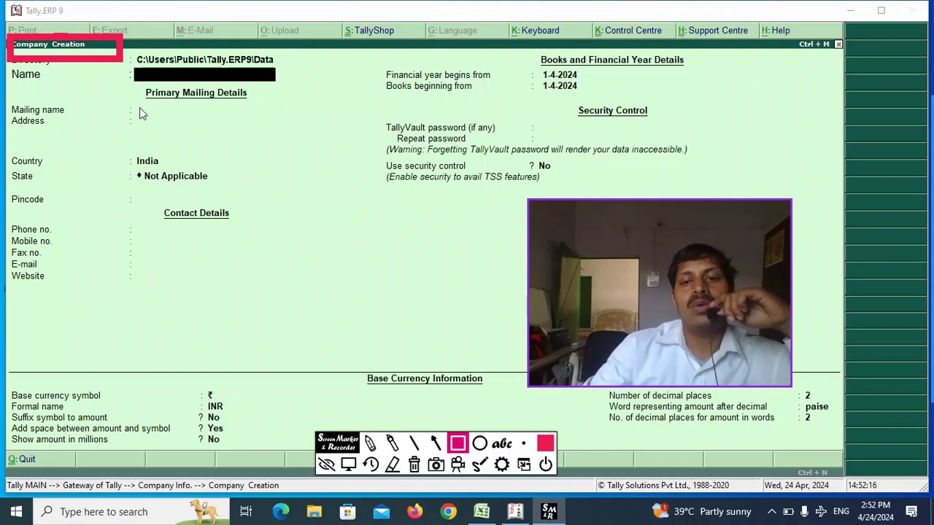
left_click(372, 465)
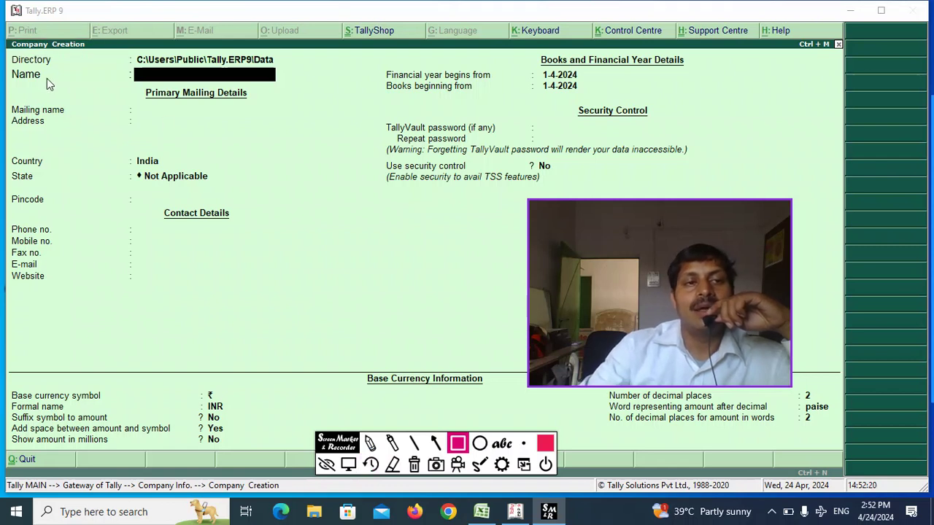
mouse_move(170, 122)
left_mouse_down()
mouse_move(62, 77)
mouse_move(123, 123)
left_mouse_up()
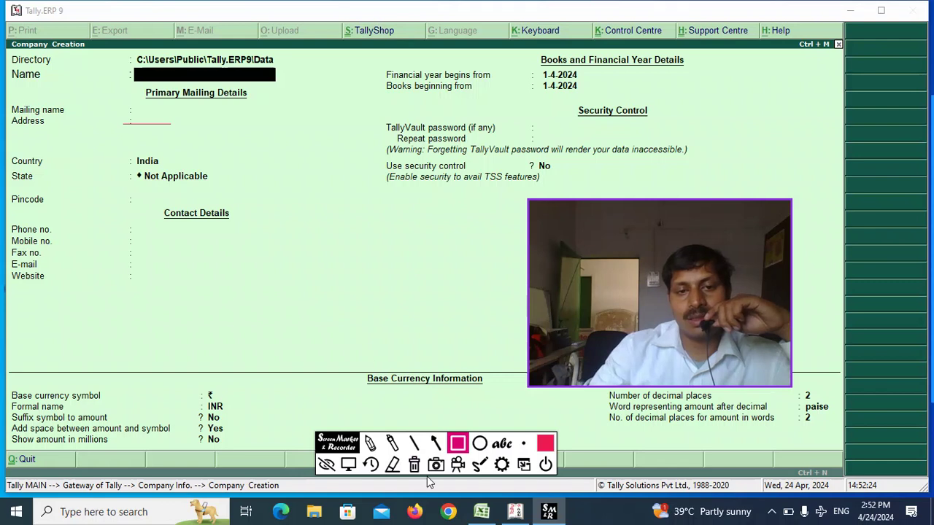
left_click(376, 465)
left_click(435, 443)
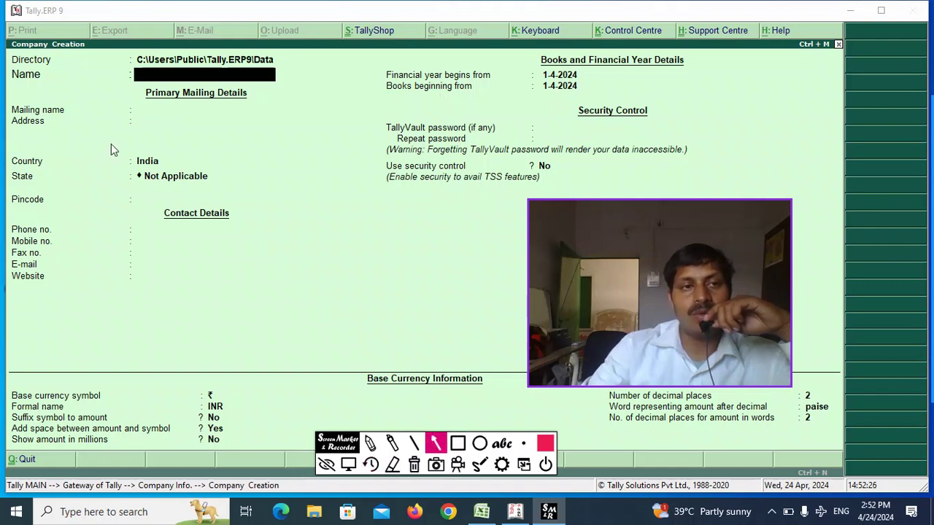
- Draw red arrows at Name, Mailing name, Address, Country, State and Pincode, undoing two extras
left_click_drag(159, 131, 57, 80)
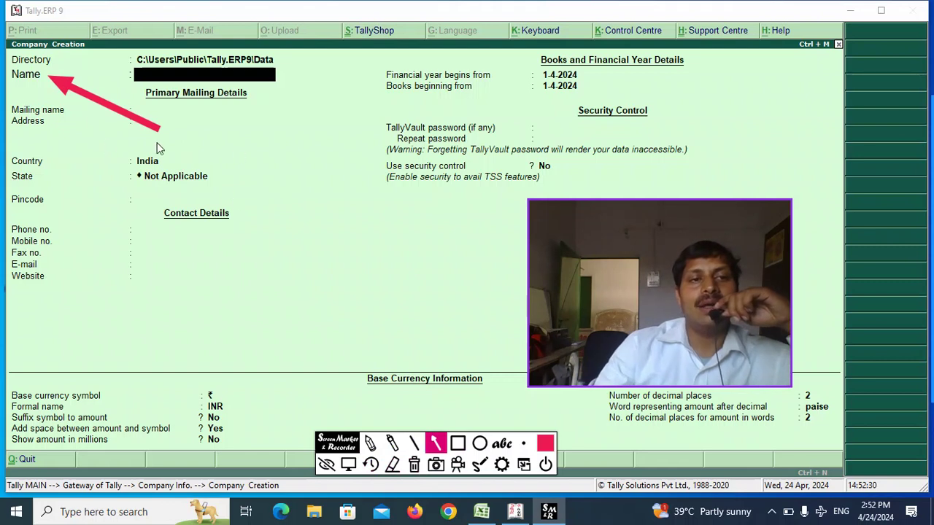
mouse_move(153, 144)
left_mouse_down()
mouse_move(93, 115)
mouse_move(85, 121)
left_mouse_up()
left_click_drag(113, 158, 63, 137)
left_click_drag(105, 198, 58, 168)
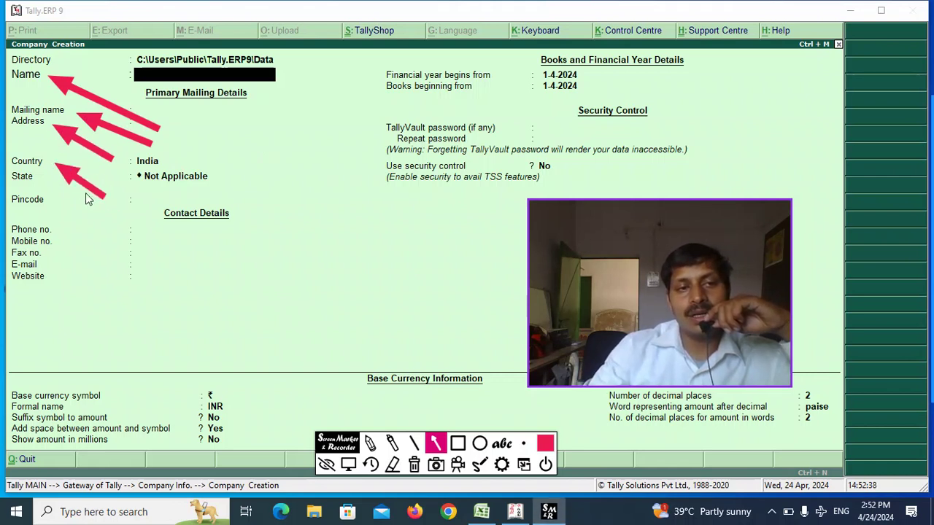
left_click_drag(102, 232, 63, 183)
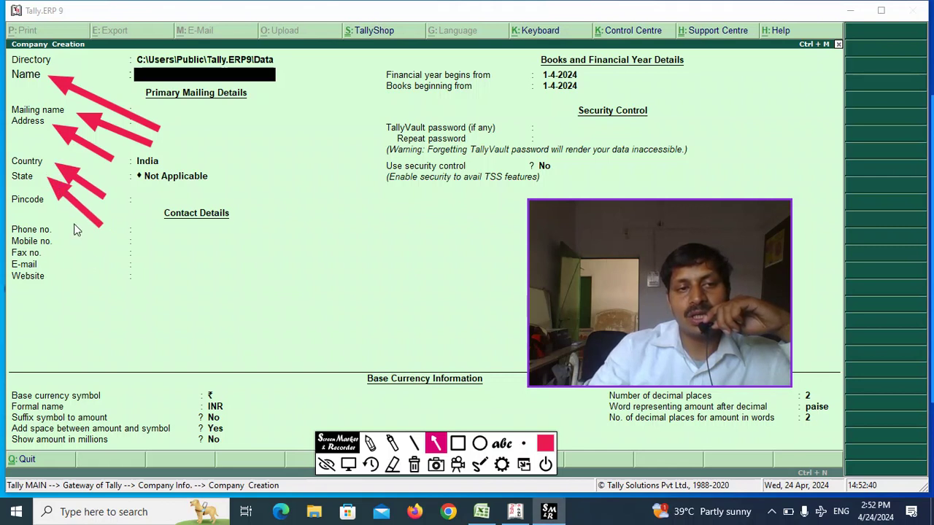
mouse_move(104, 273)
left_mouse_down()
mouse_move(63, 197)
mouse_move(50, 204)
left_mouse_up()
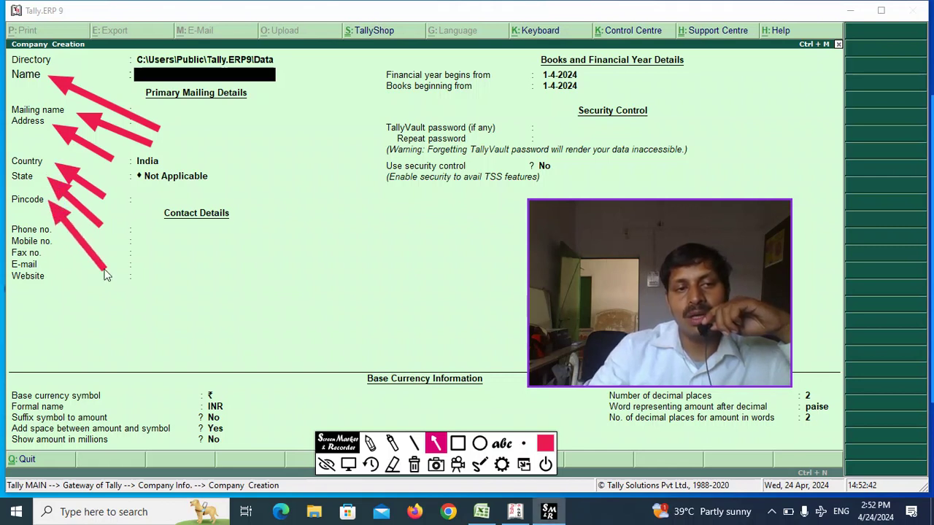
left_click_drag(106, 306, 55, 230)
mouse_move(92, 327)
left_mouse_down()
mouse_move(63, 255)
mouse_move(52, 256)
left_mouse_up()
mouse_move(42, 332)
left_mouse_down()
mouse_move(25, 273)
mouse_move(37, 268)
mouse_move(32, 257)
left_mouse_up()
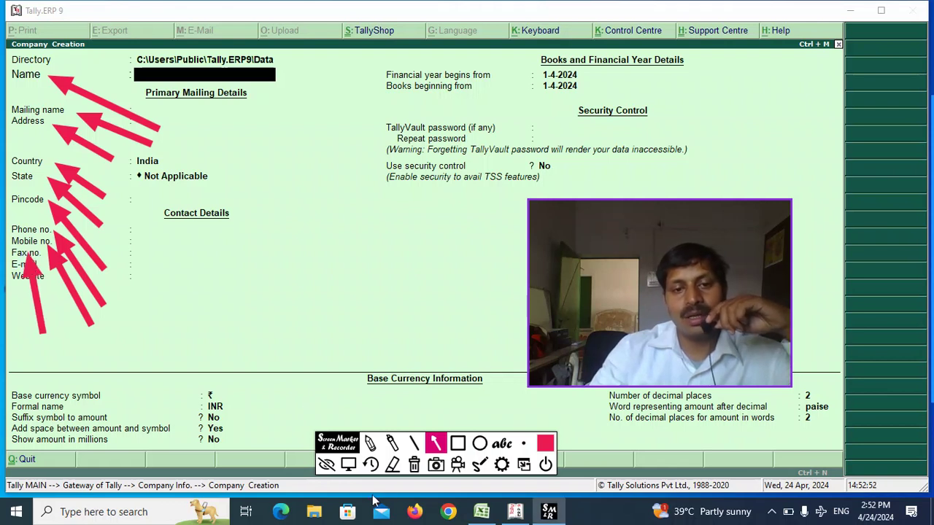
left_click(374, 468)
left_click(374, 468)
left_click(373, 468)
left_click(373, 469)
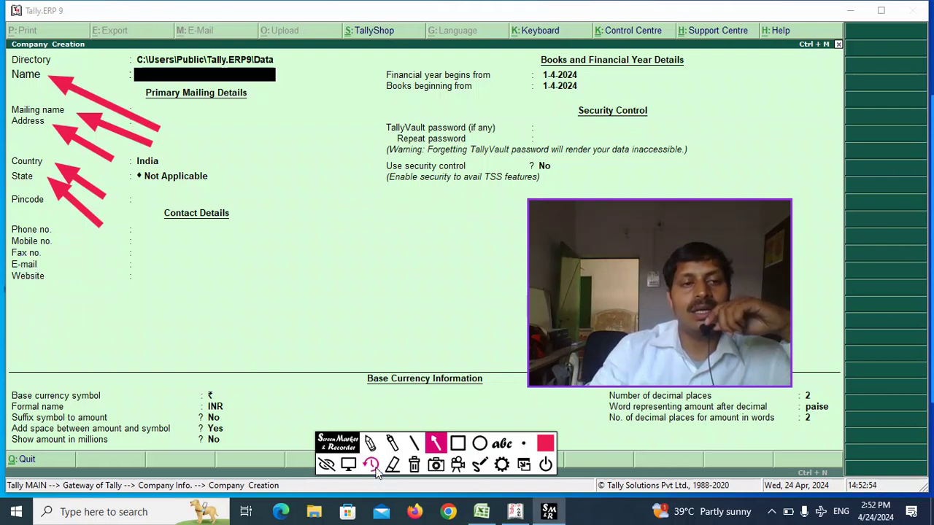
- Add arrows at Phone no., Website, both financial-year dates and the TallyVault password field
mouse_move(94, 237)
left_mouse_down()
mouse_move(52, 234)
mouse_move(87, 247)
mouse_move(63, 241)
mouse_move(86, 255)
mouse_move(66, 263)
mouse_move(90, 279)
mouse_move(60, 272)
left_mouse_up()
left_click_drag(92, 298, 54, 275)
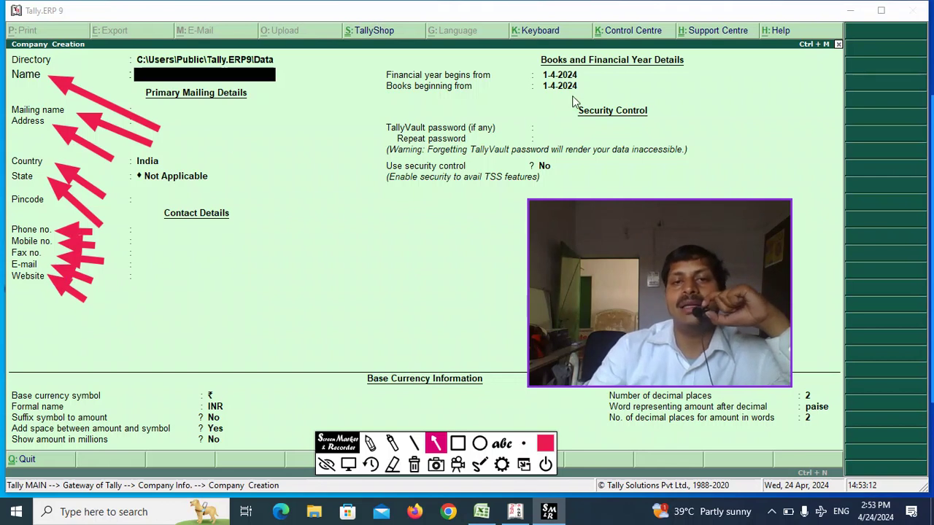
left_click_drag(695, 94, 588, 81)
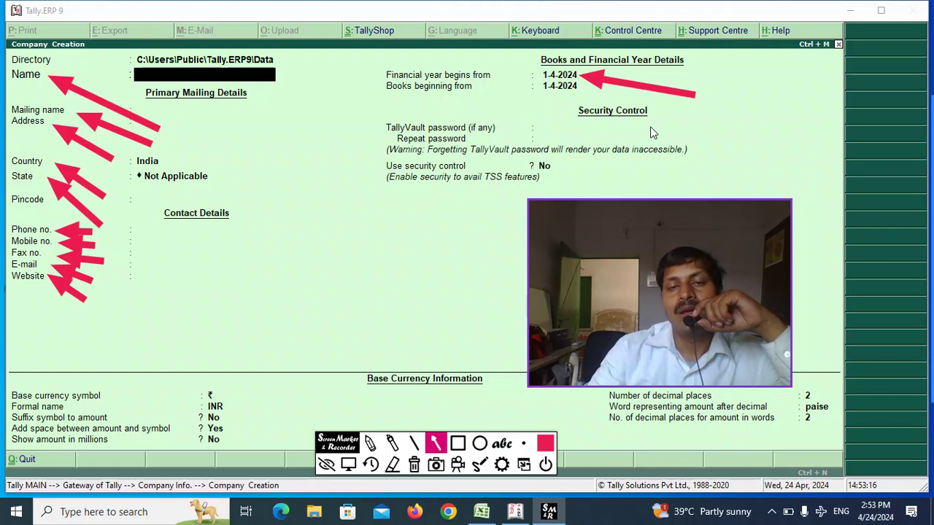
mouse_move(653, 125)
left_mouse_down()
mouse_move(582, 104)
mouse_move(582, 94)
left_mouse_up()
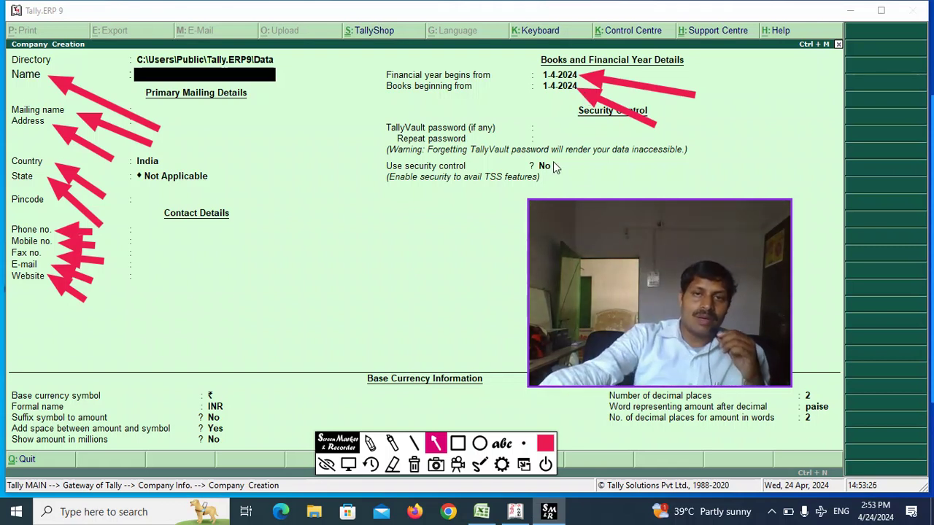
mouse_move(607, 171)
left_mouse_down()
mouse_move(515, 132)
mouse_move(544, 138)
left_mouse_up()
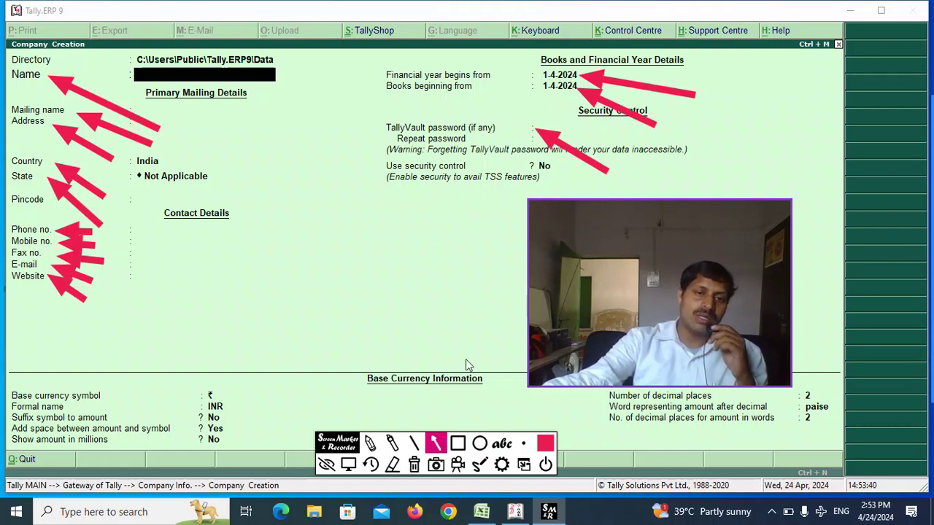
- Undo the red arrows on the Company Creation form one by one until they are gone
left_click(379, 470)
left_click(378, 470)
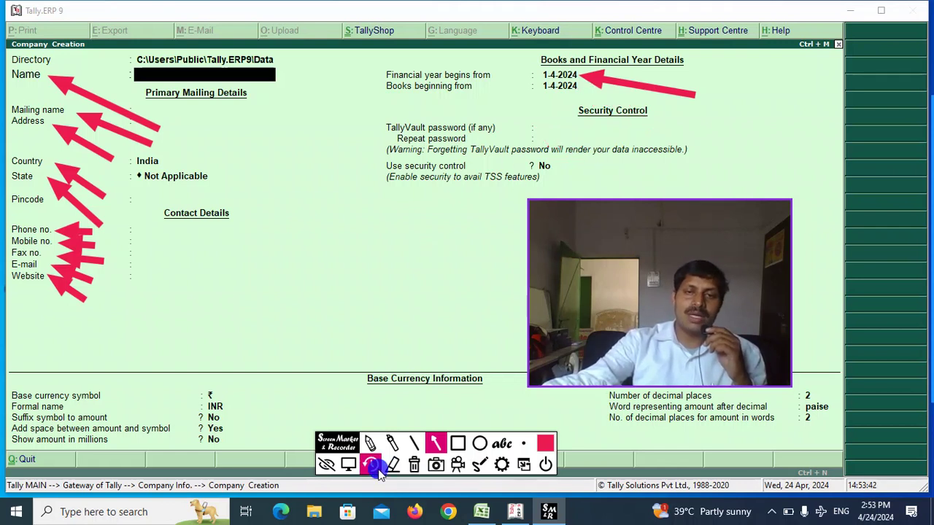
left_click(379, 471)
left_click(379, 470)
left_click(379, 470)
left_click(378, 470)
left_click(379, 470)
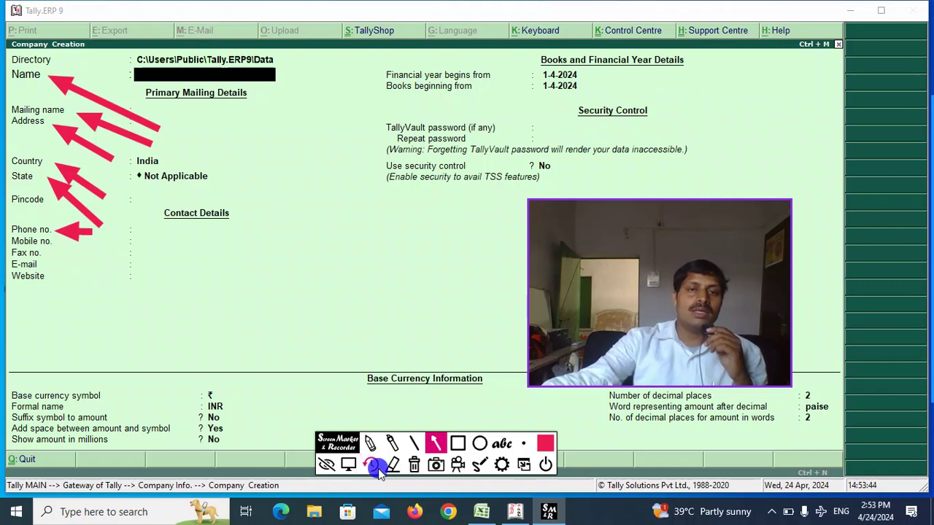
left_click(378, 470)
left_click(379, 470)
left_click(378, 470)
left_click(378, 470)
left_click(378, 470)
left_click(379, 470)
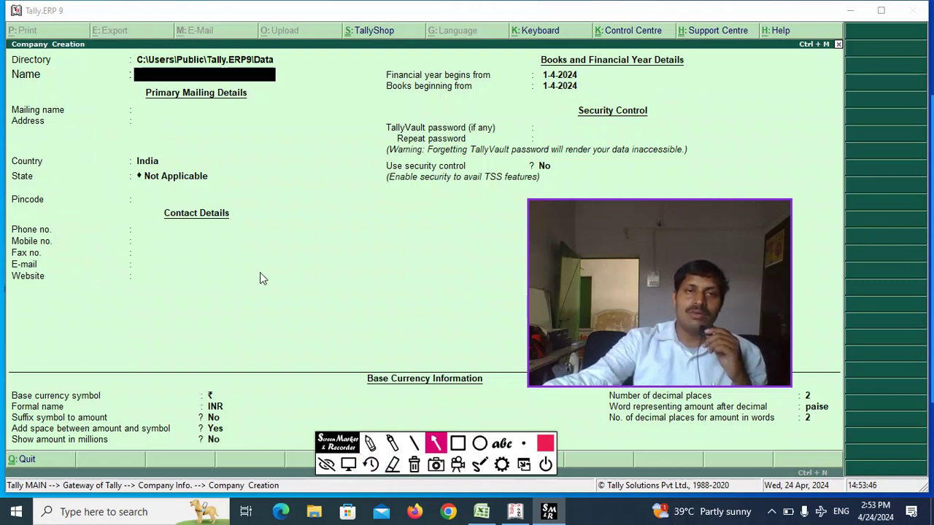
- Remove the last stray arrow and quit the Screen Marker tool
mouse_move(583, 199)
left_mouse_down()
mouse_move(454, 285)
mouse_move(481, 277)
left_mouse_up()
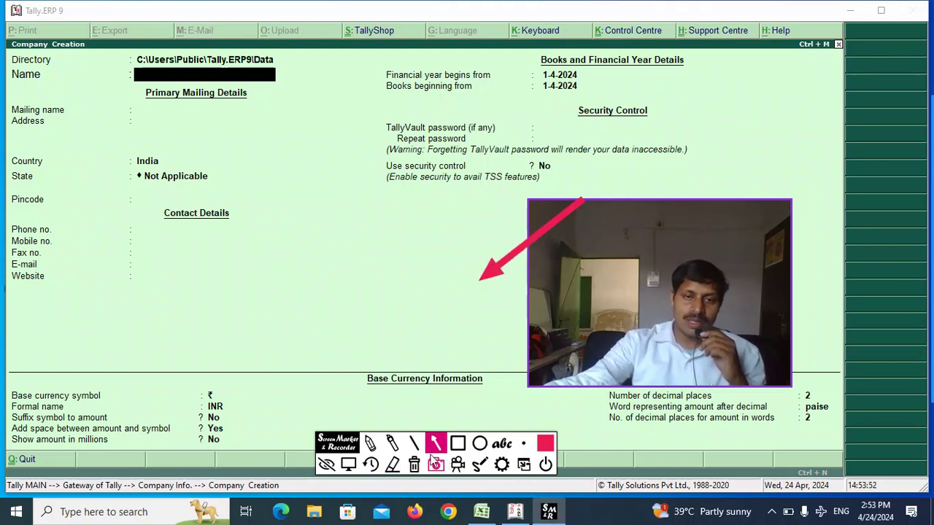
left_click(370, 464)
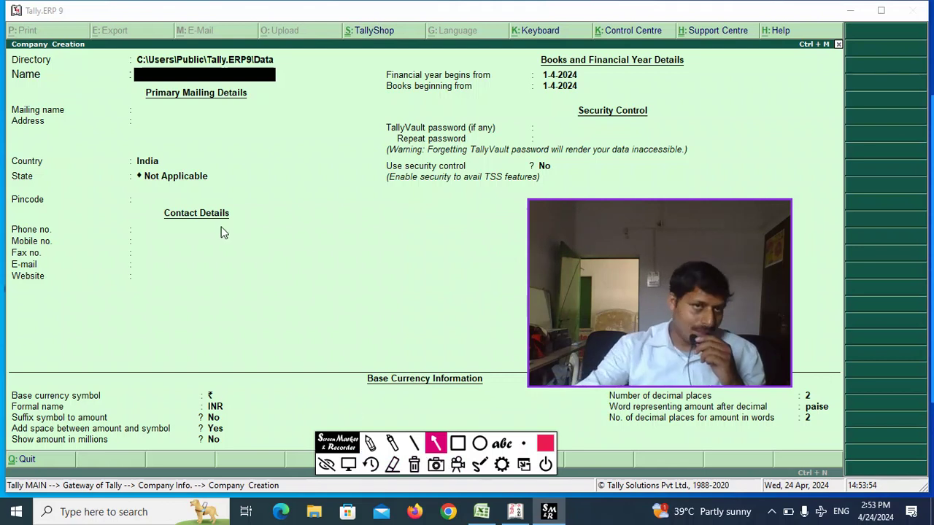
left_click(547, 469)
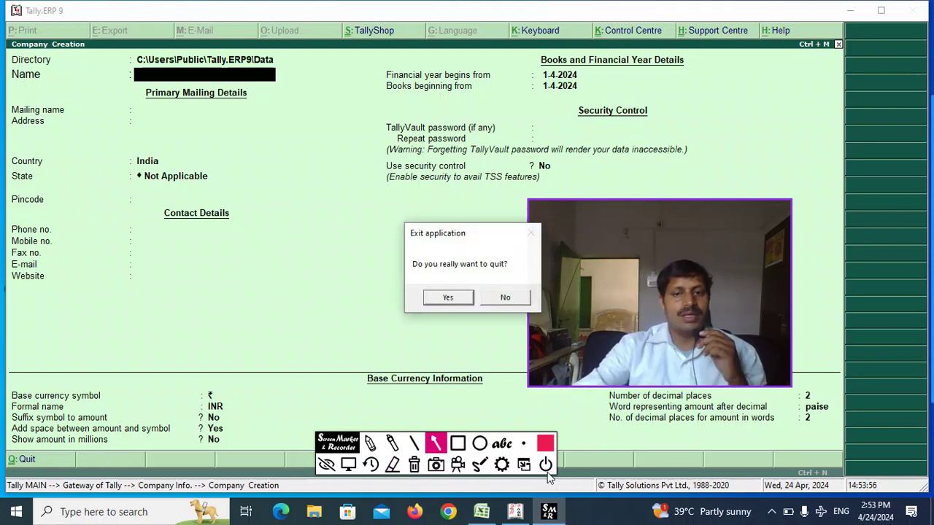
left_click(436, 297)
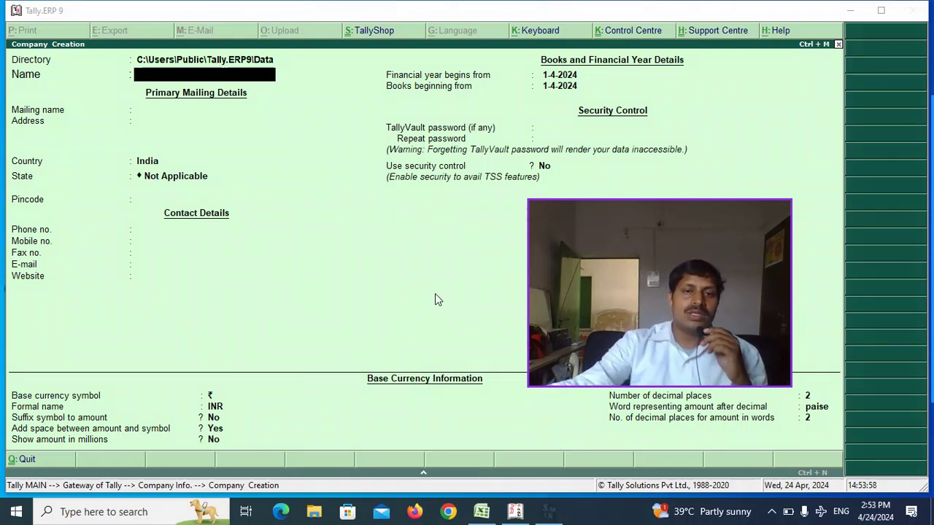
- Name the company 'Ss Pvt Ltd' and keep the matching mailing name
left_click(183, 77)
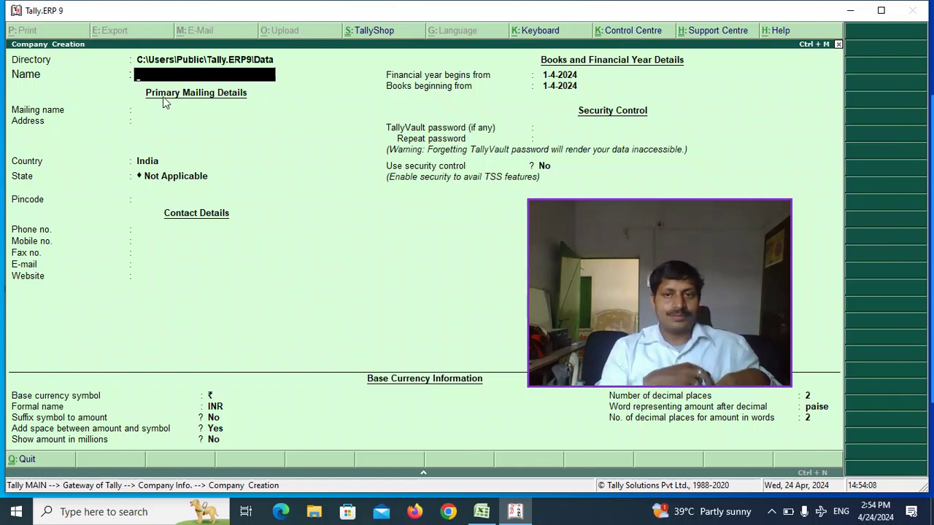
type("Ss")
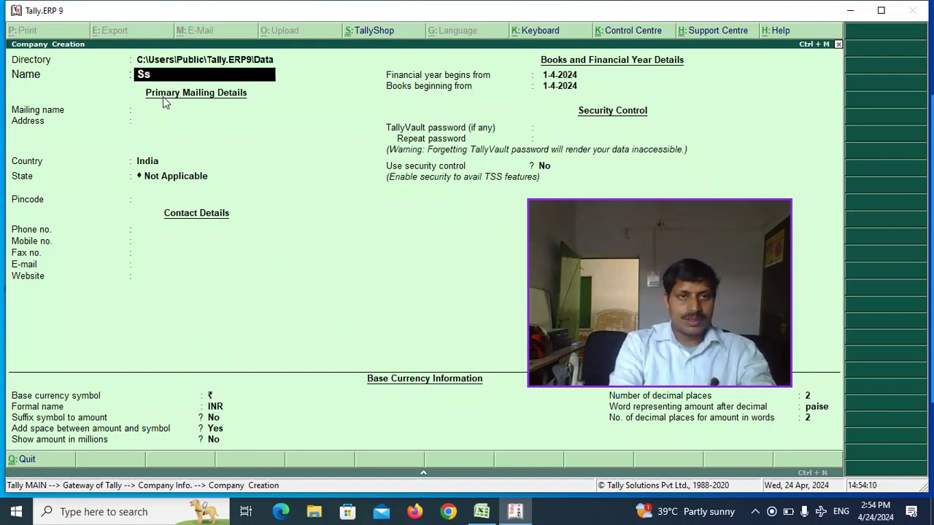
type(" Pvtg")
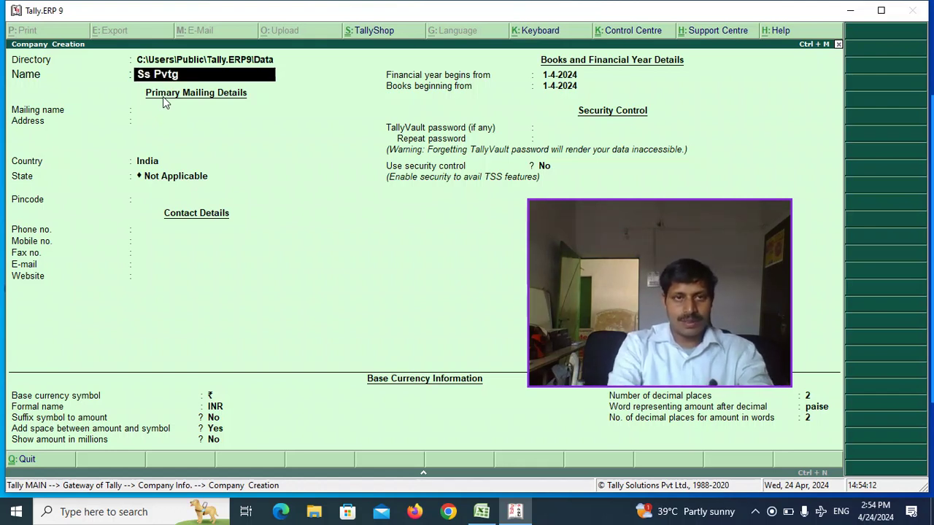
key("BackSpace")
type(" Ltd")
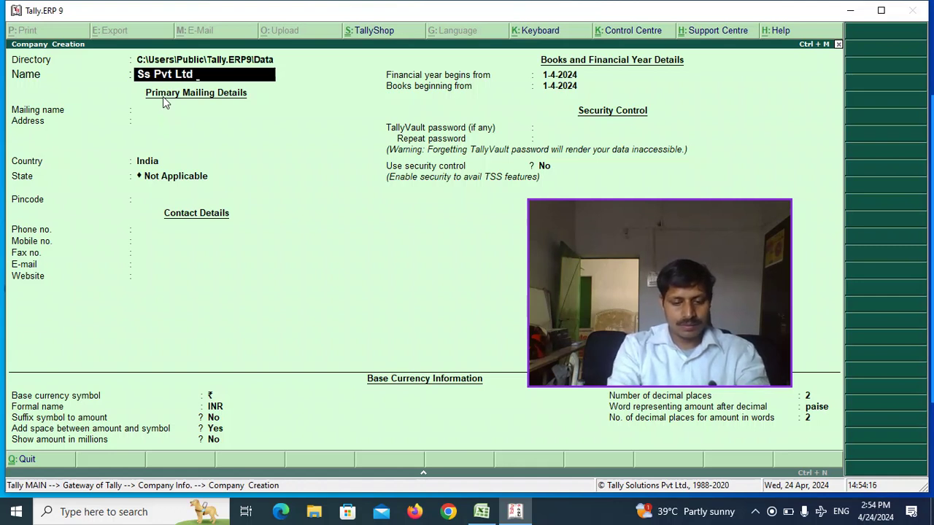
key("Return")
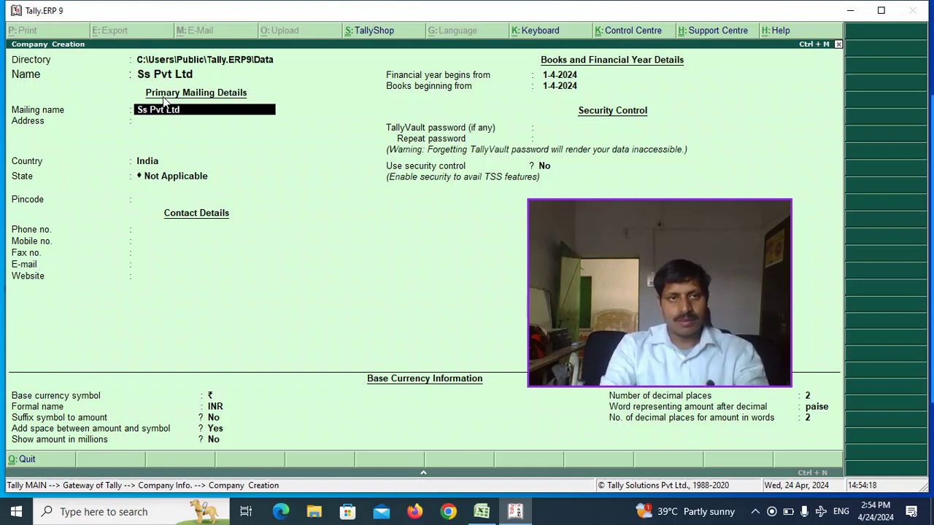
key("Return")
- Enter the company's address line, keep India as country, choose Jharkhand, and enter the pincode
type("At")
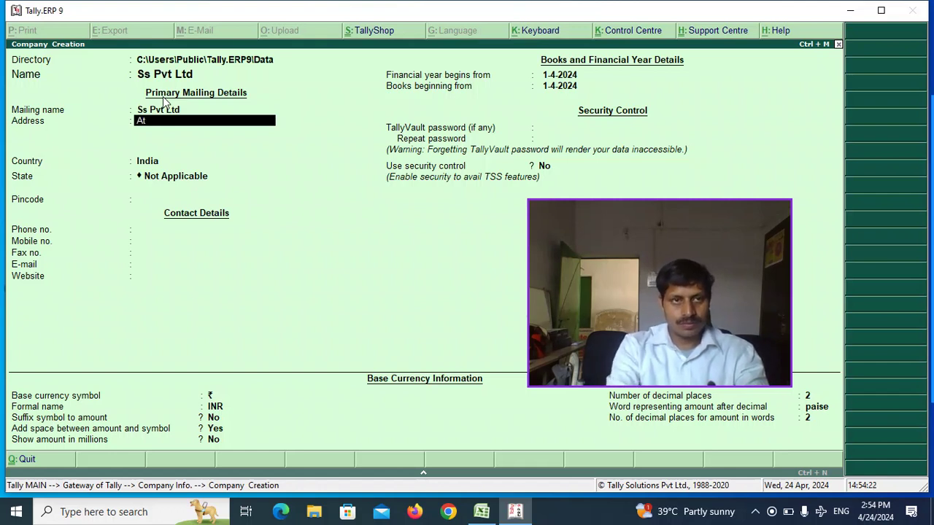
type("rGumla")
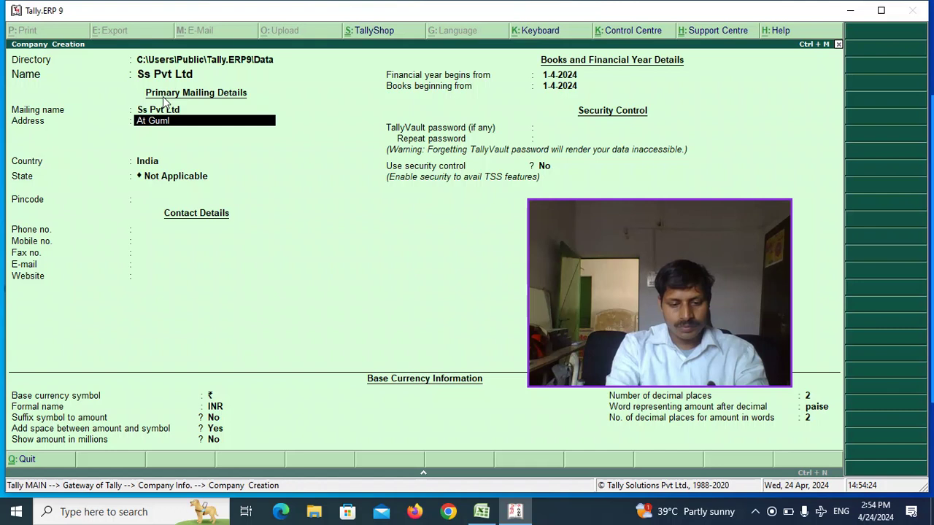
key("Return")
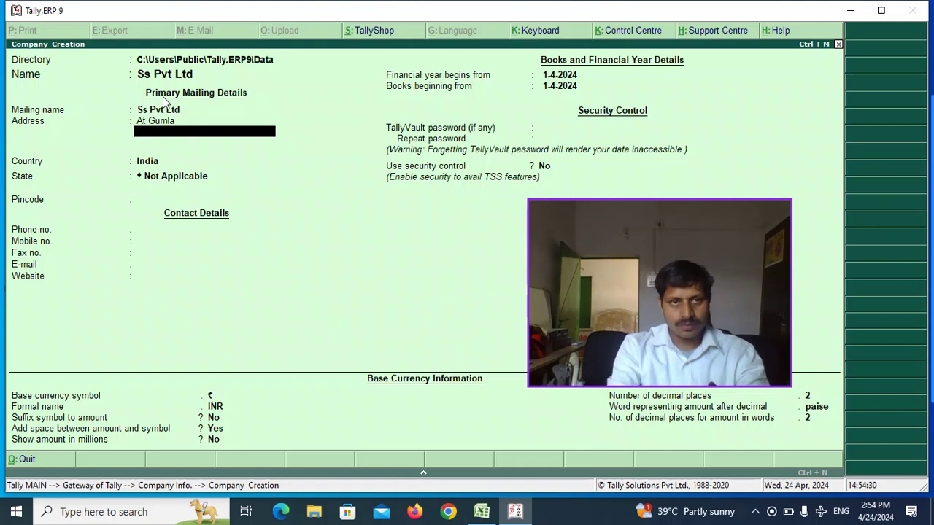
key("Return")
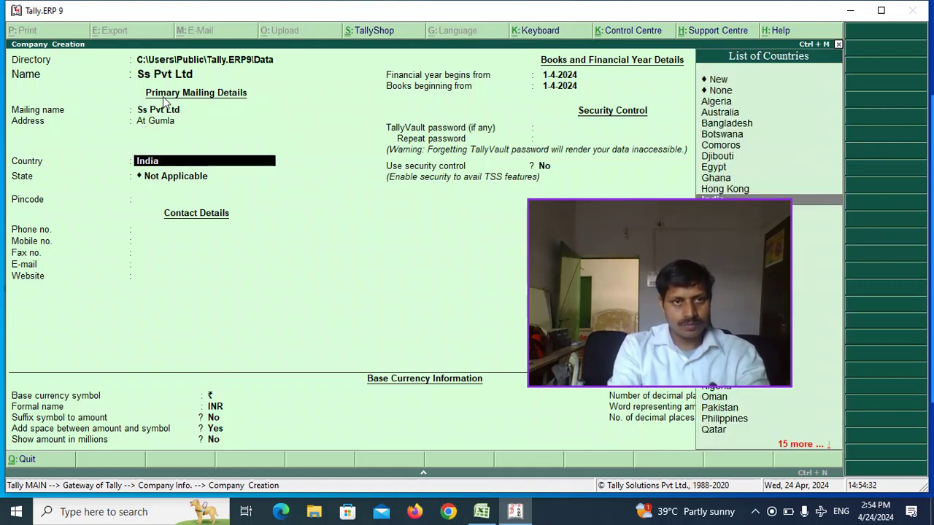
key("Return")
type("jh")
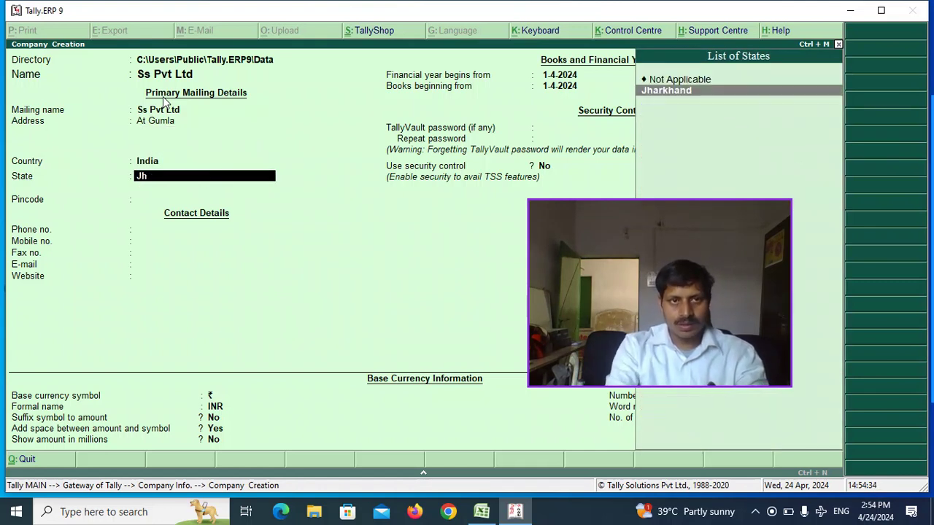
key("Return")
type("89")
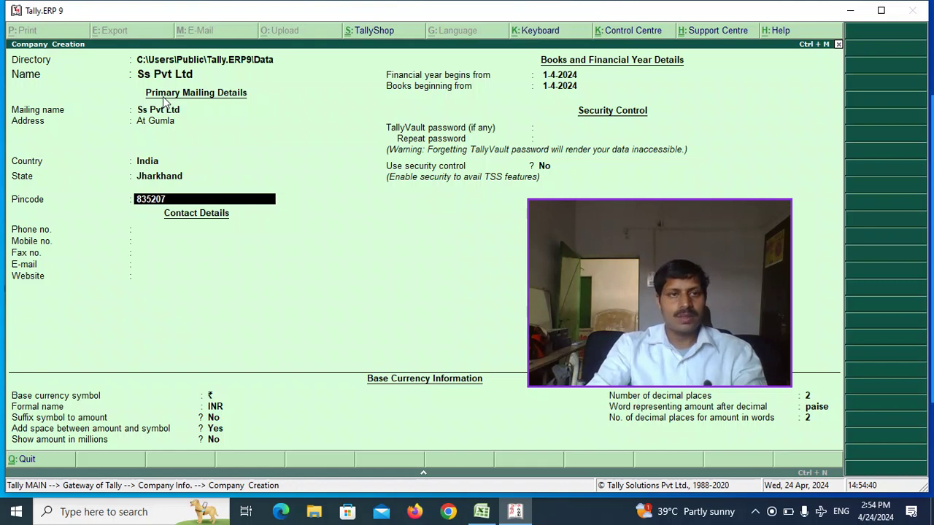
key("Return")
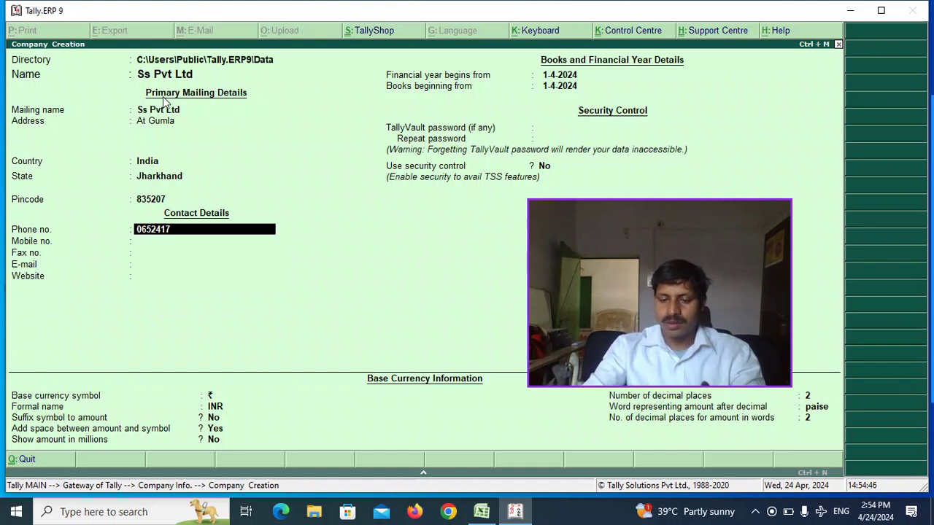
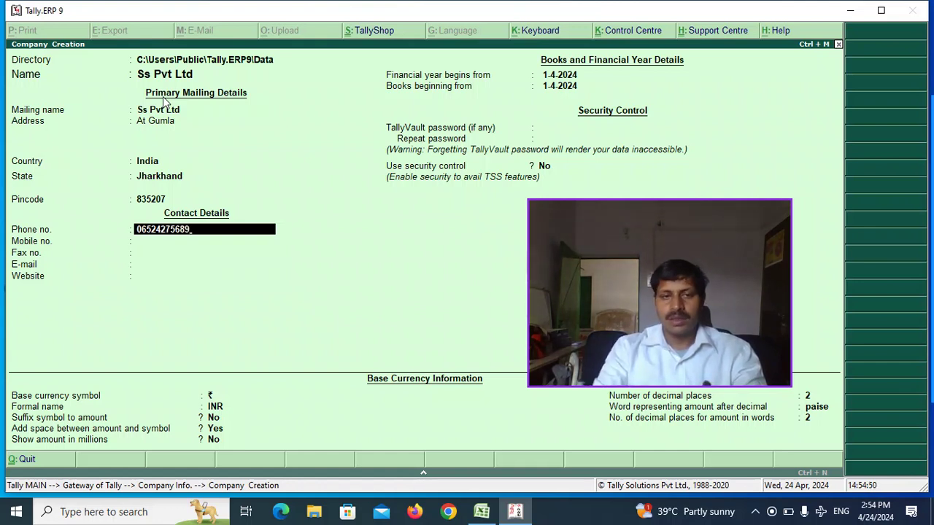
- Enter the company's phone, mobile and fax numbers
key("Return")
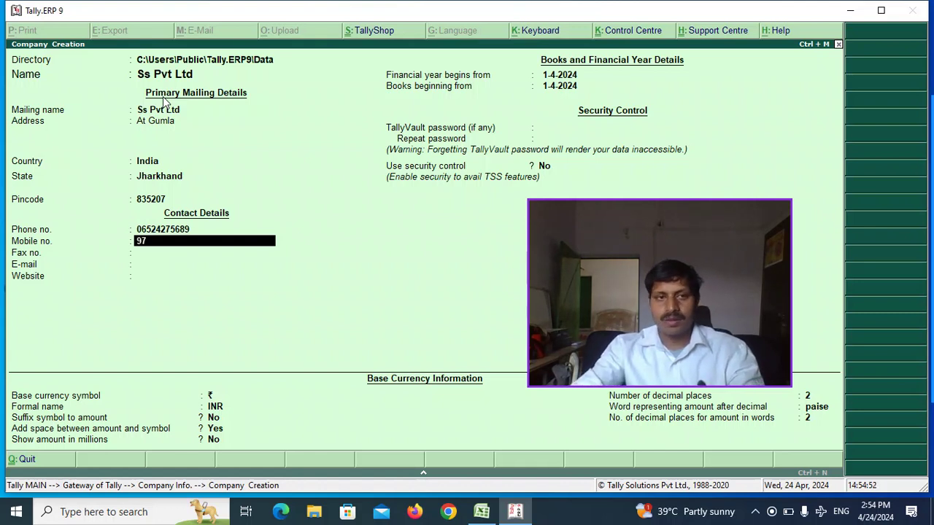
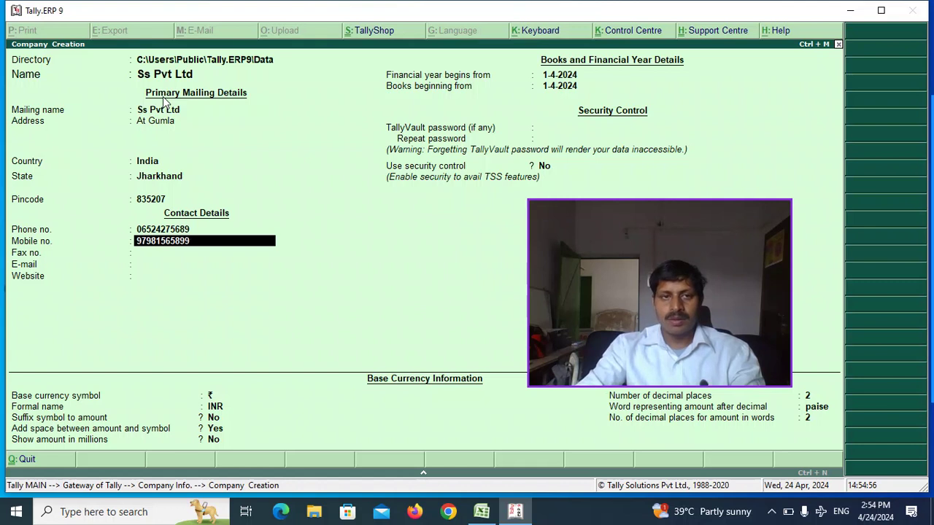
key("Return")
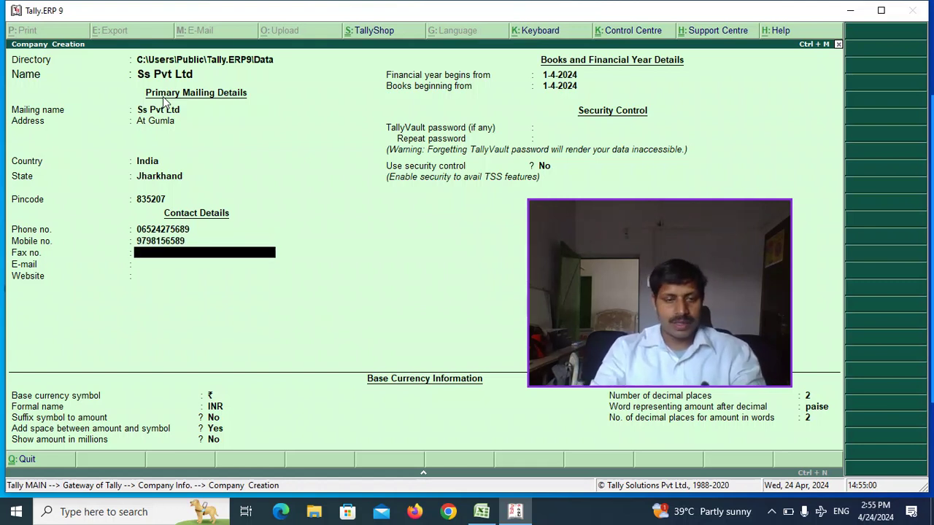
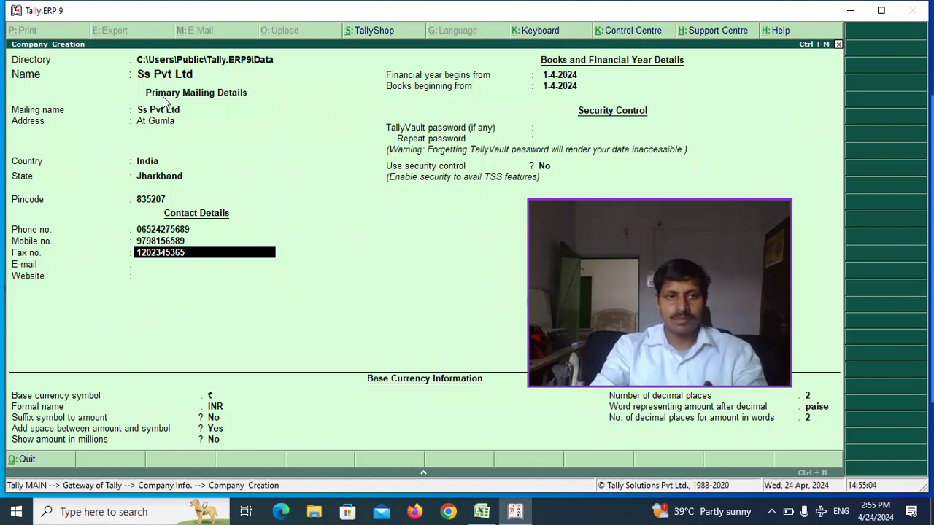
key("Return")
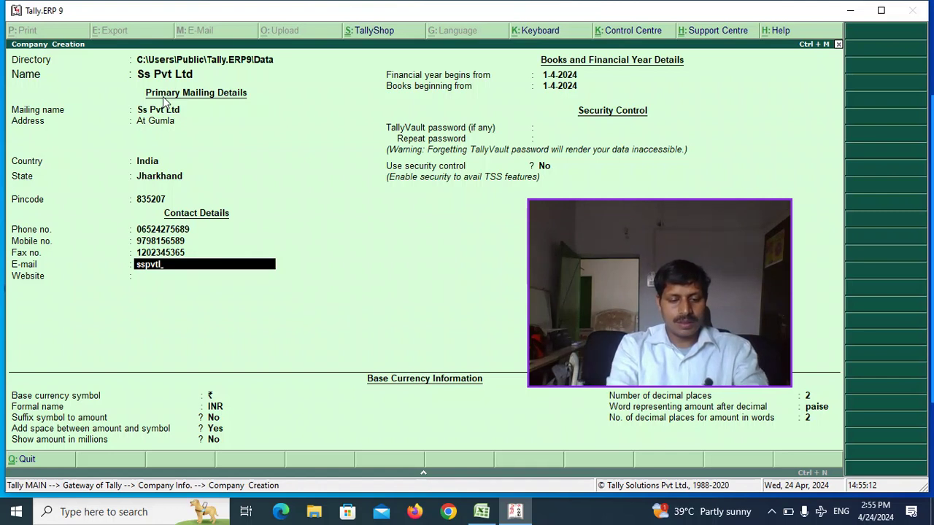
type("@gmail.com")
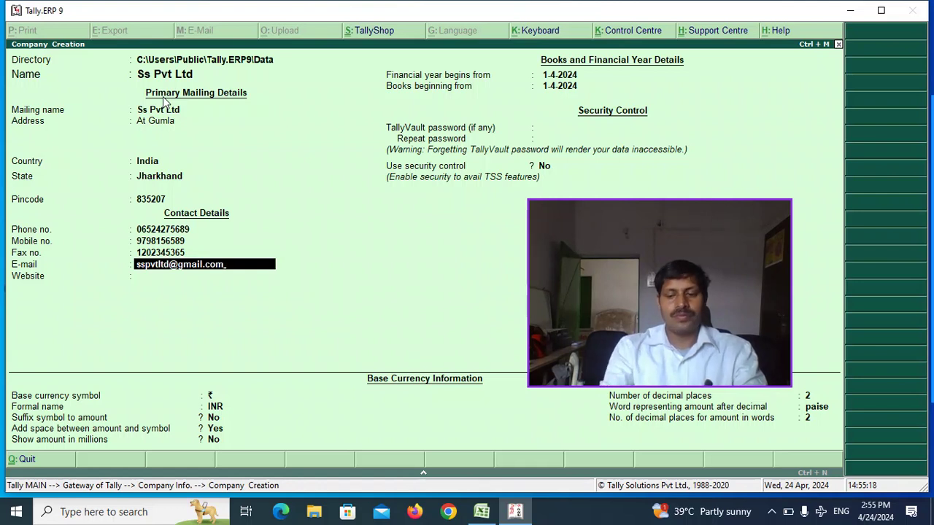
key("Return")
type("www.sspv")
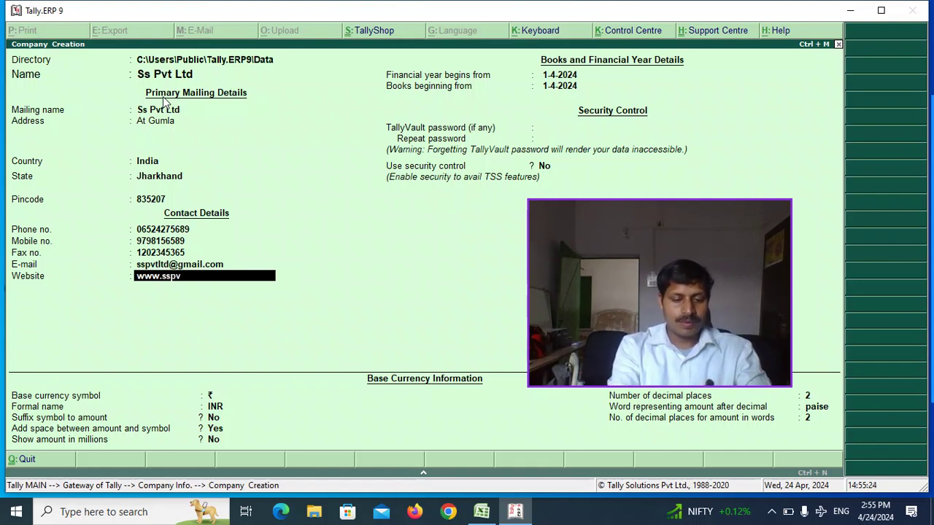
type("tltd")
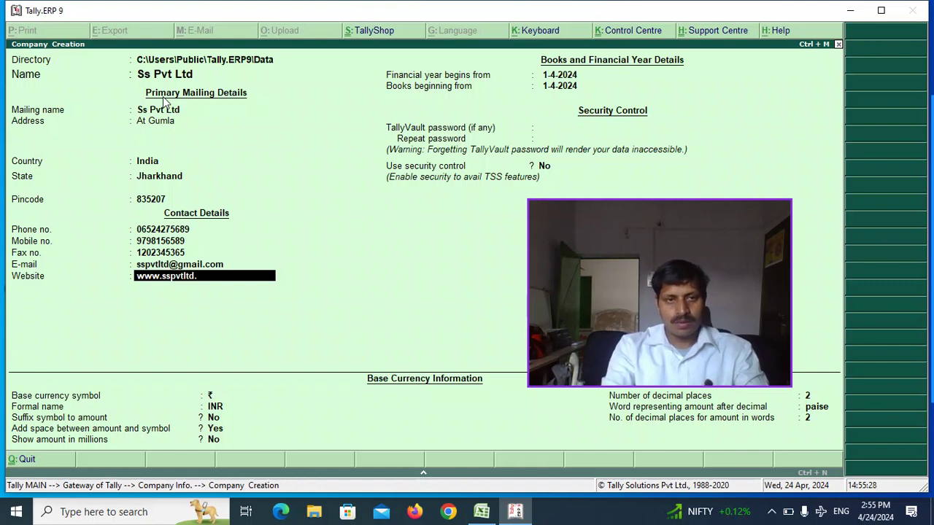
type(".com")
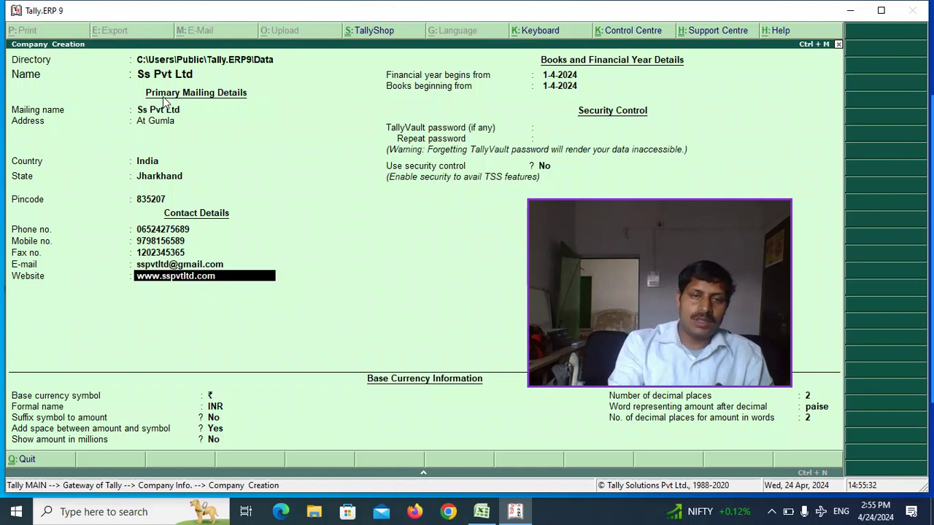
key("Return")
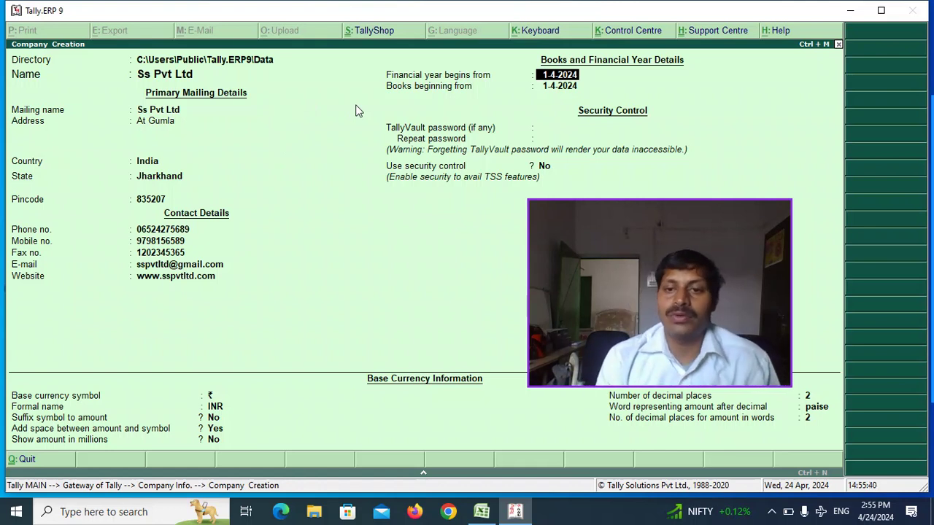
- Keep the default financial year, blank vault password, security control No, and ₹ currency defaults
key("Return")
key("Return")
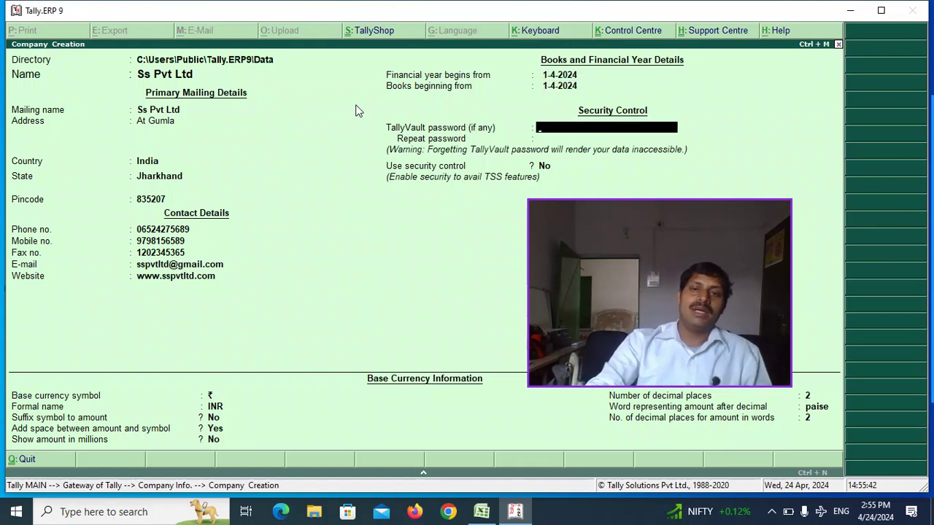
key("Return")
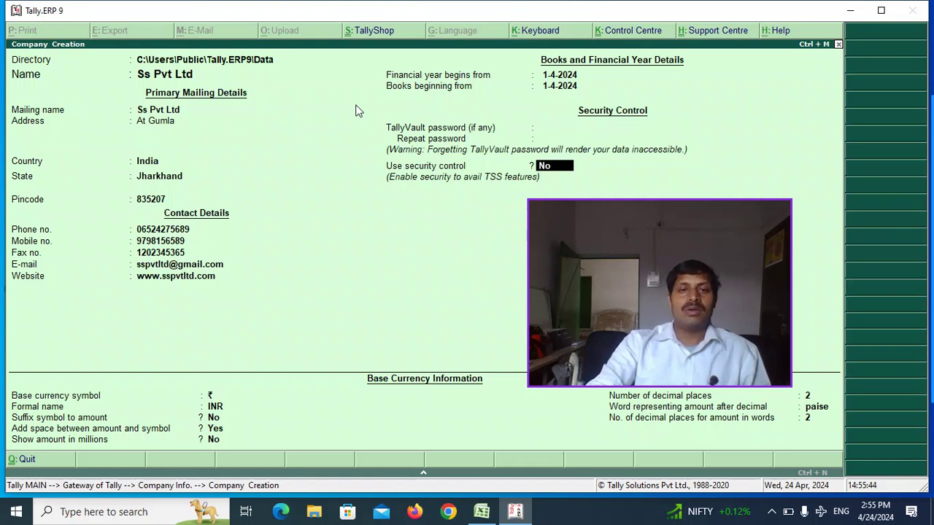
left_click_drag(563, 200, 572, 218)
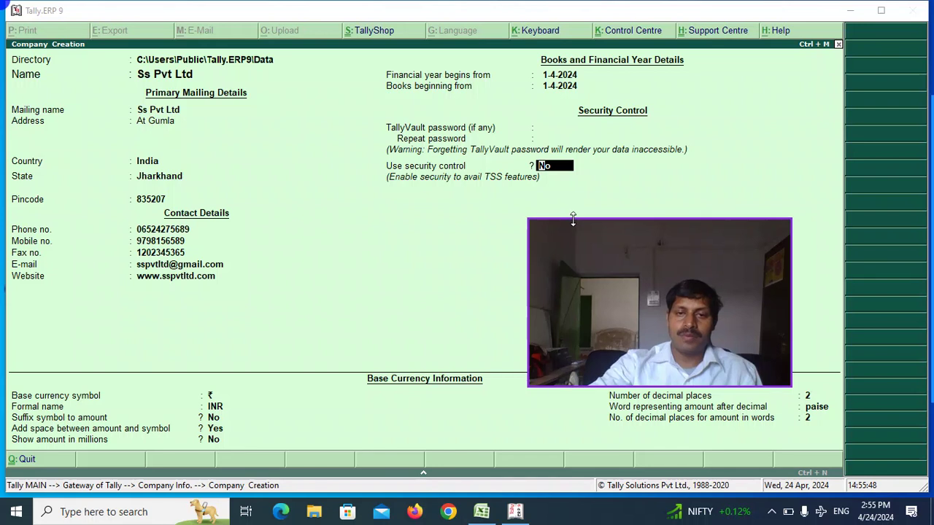
left_click_drag(791, 285, 736, 302)
left_click_drag(655, 228, 698, 191)
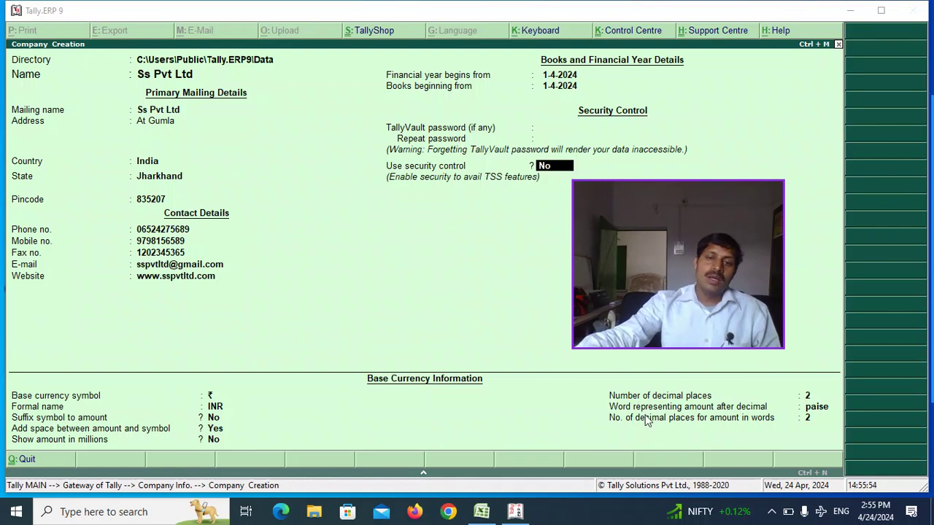
left_click(523, 326)
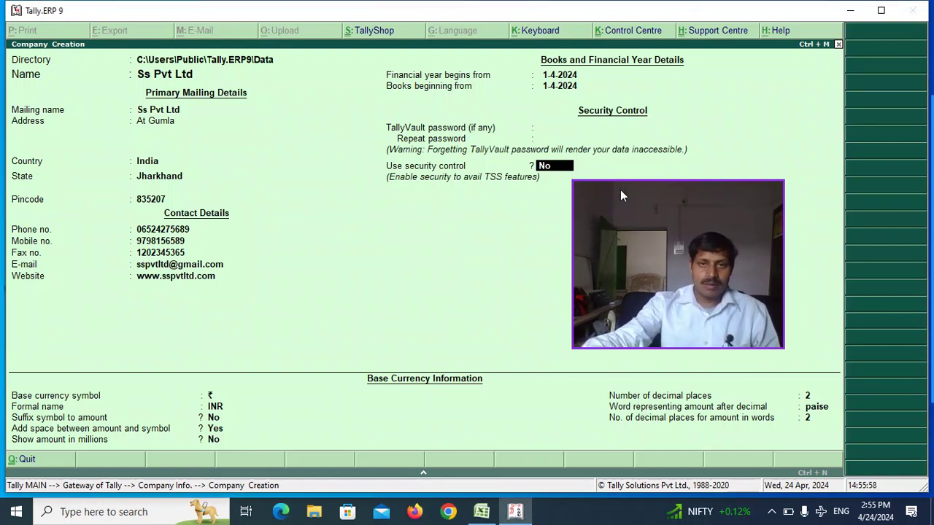
key("Return")
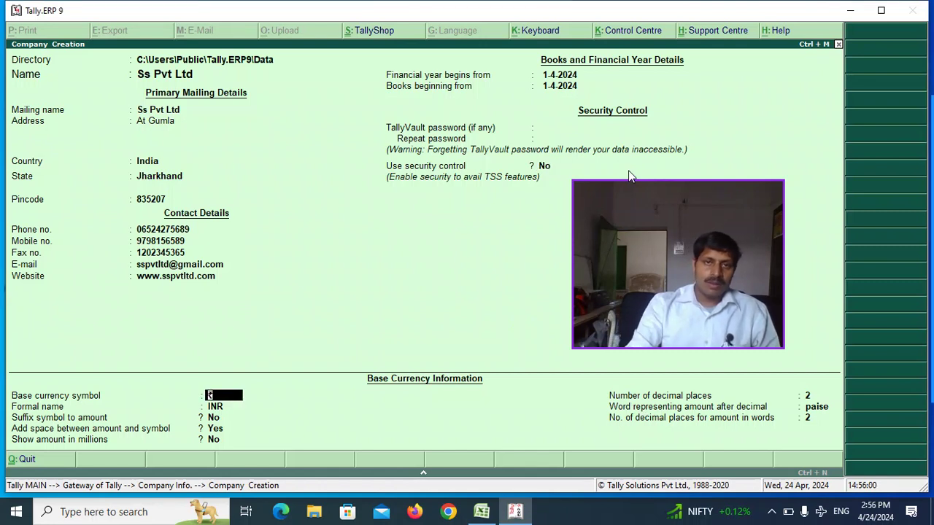
key("Return")
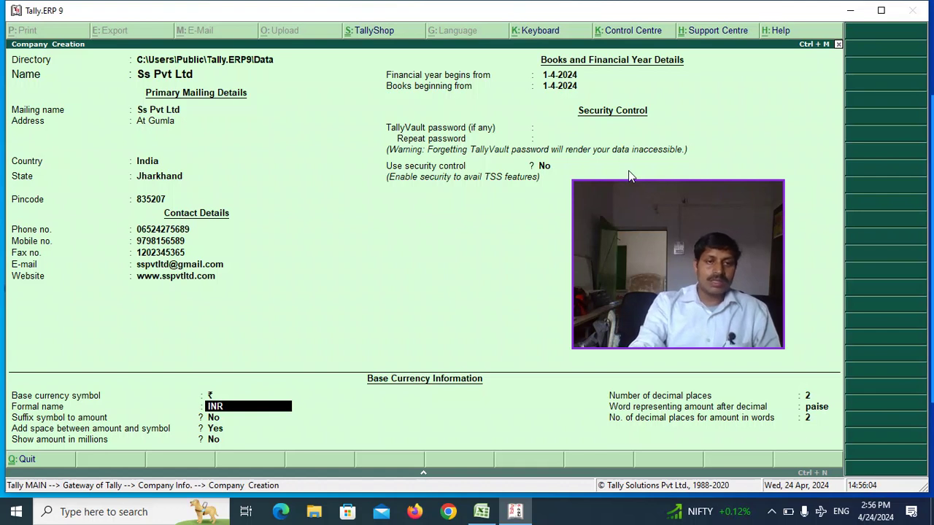
key("Return")
key("Return")
key("Return")
key("Return")
key("Return")
key("Return")
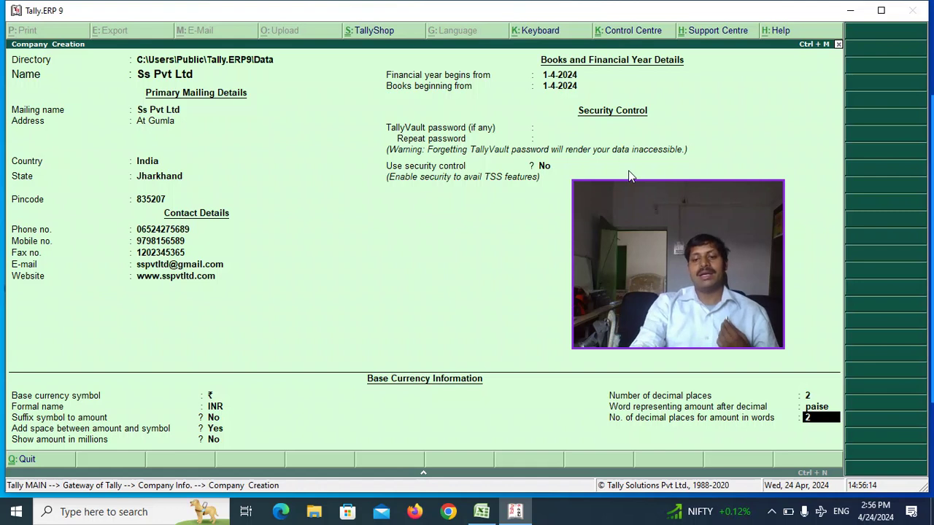
key("Return")
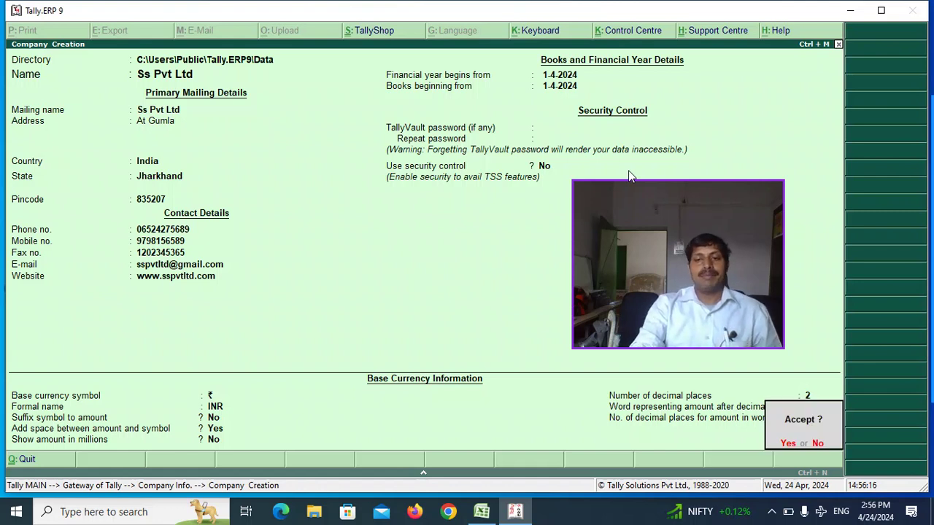
key("Return")
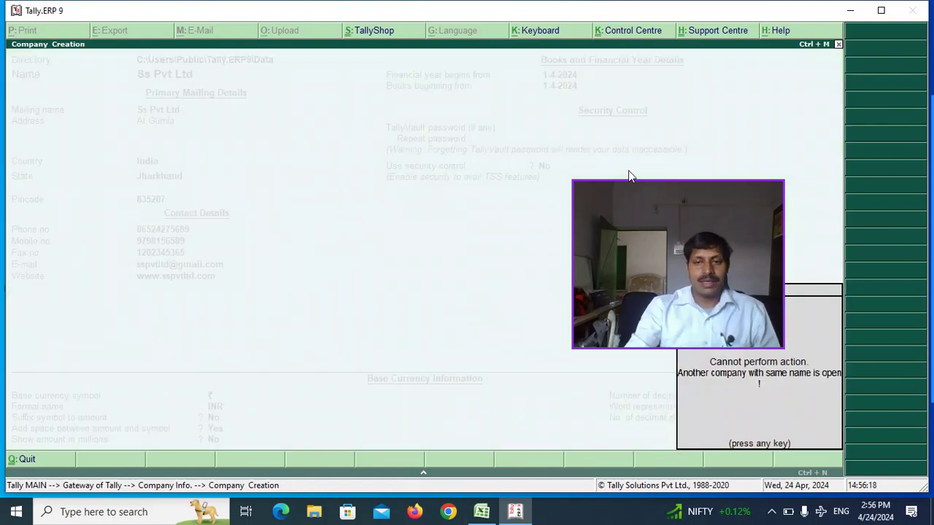
key("Return")
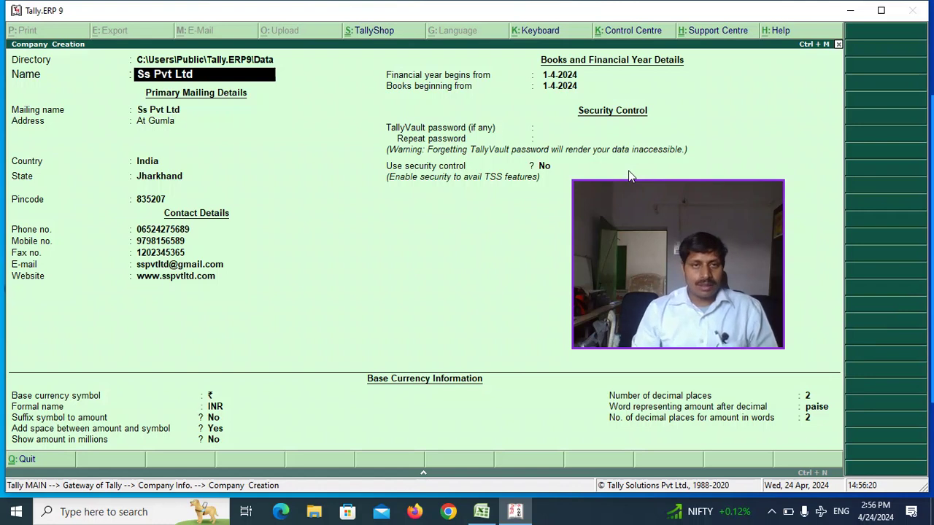
key("Return")
key("Return")
key("Return")
key("Return")
key("Return")
key("Return")
key("Return")
key("Return")
key("Return")
key("Return")
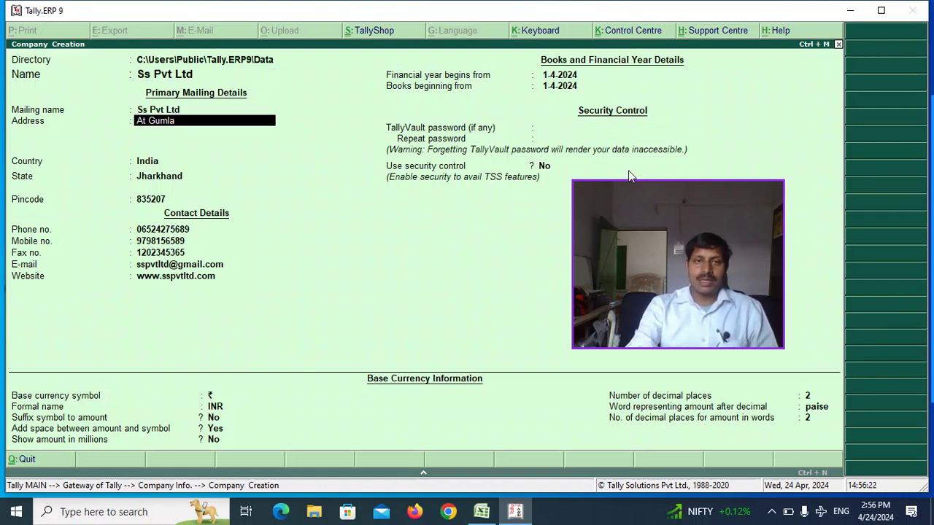
key("Return")
key("Return")
key("Return")
key("Return")
key("Return")
key("Return")
key("Return")
key("Return")
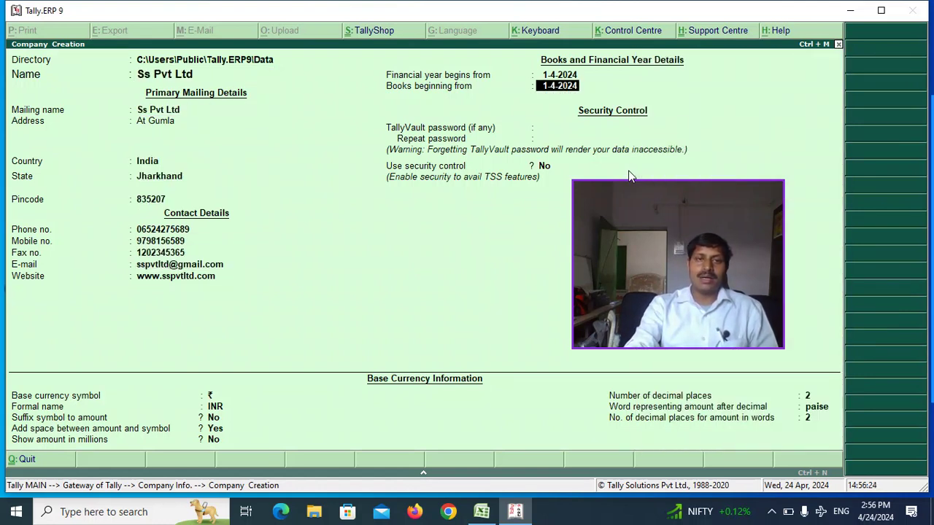
key("Return")
key("Return")
key("Return")
key("Return")
key("Return")
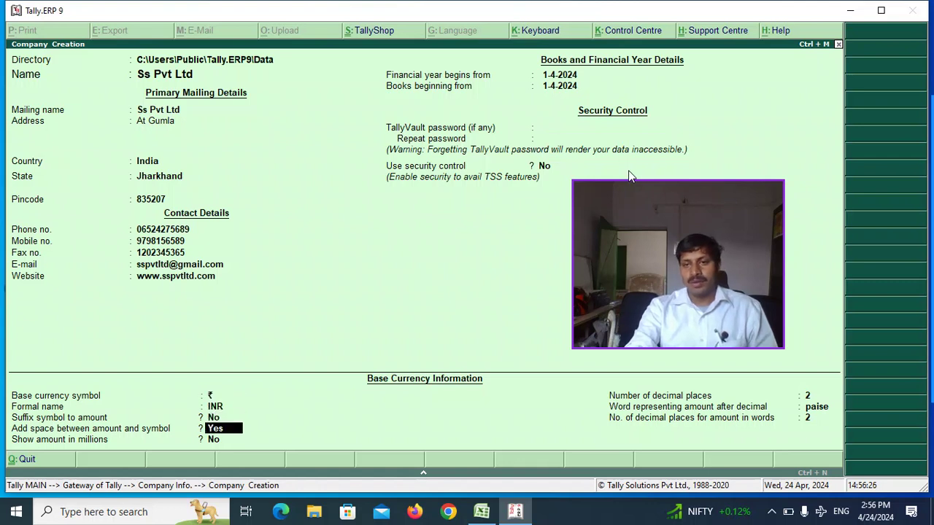
key("Return")
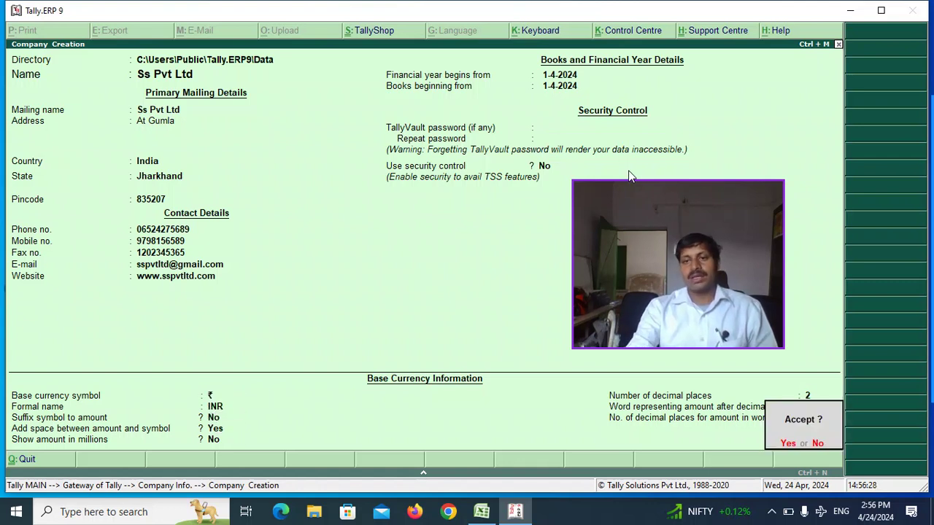
key("Return")
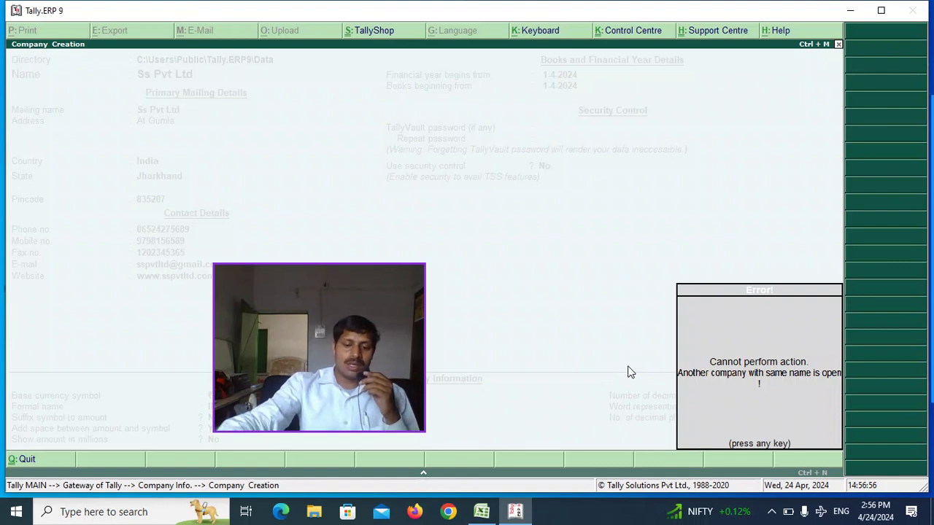
key("Return")
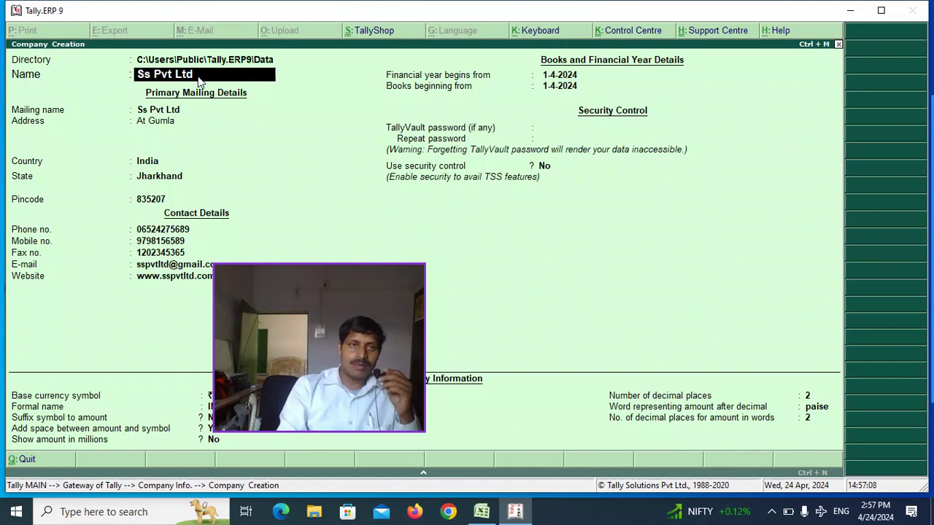
- Change the company name to 'Ssd Vt Ltd' and accept the remaining fields up to the save prompt
type("Ssd")
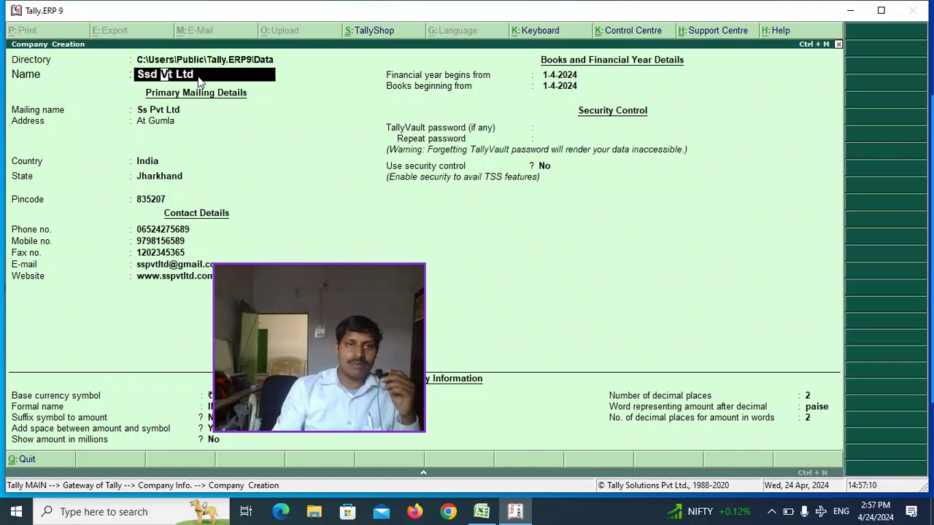
key("Return")
key("Return")
key("Return")
key("Return")
key("Return")
key("Return")
key("Return")
key("Return")
key("Return")
key("Return")
key("Return")
key("Return")
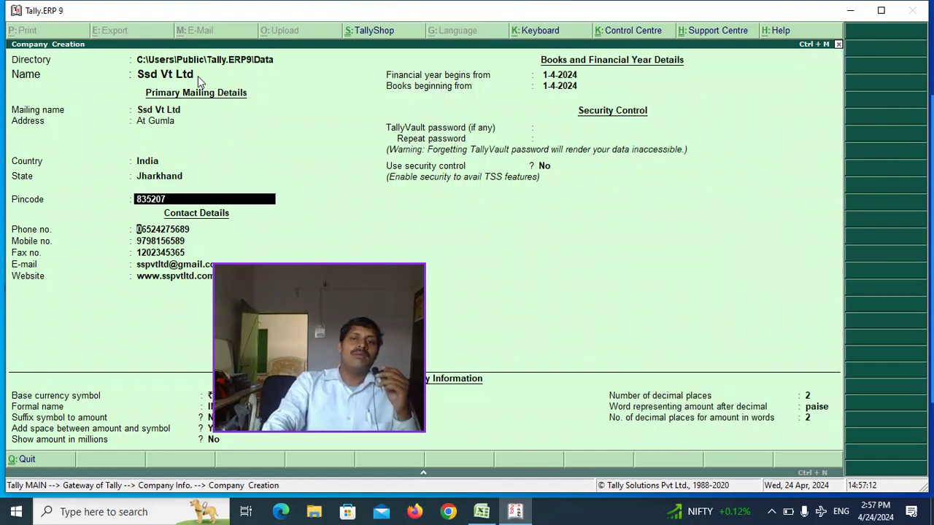
key("Return")
key("Return")
key("Return")
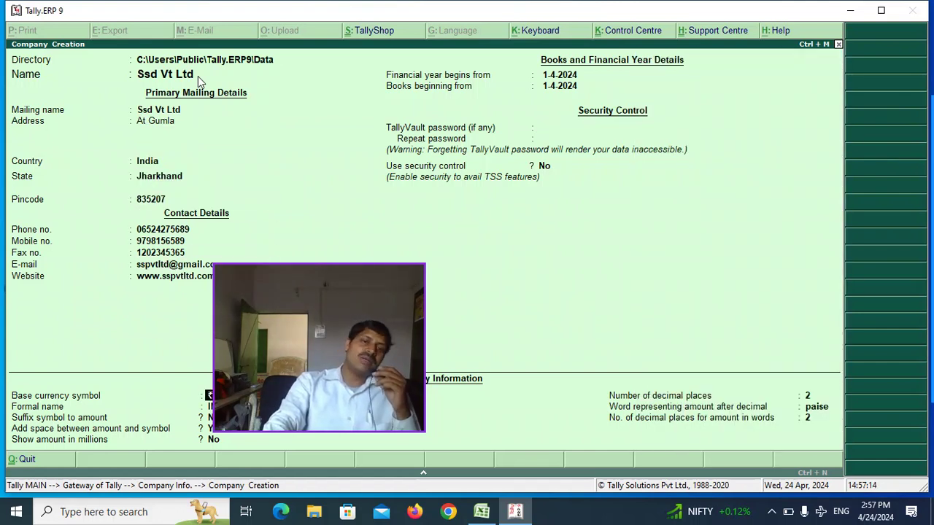
key("Return")
key("Return")
key("Return")
key("Return")
key("Return")
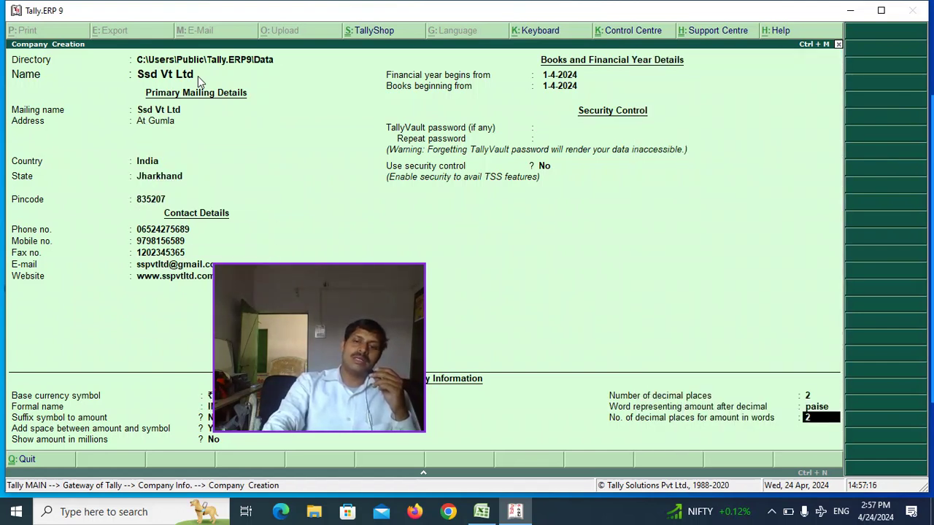
key("Return")
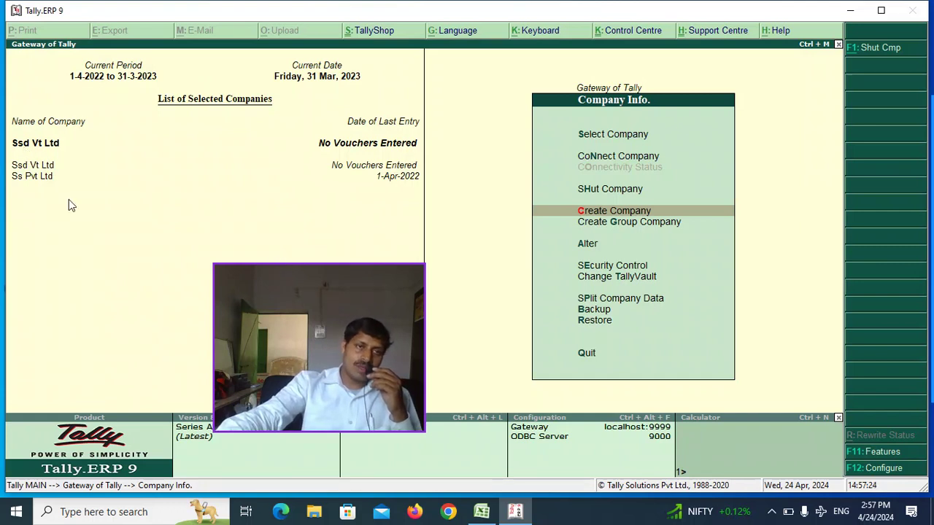
left_click_drag(291, 276, 239, 237)
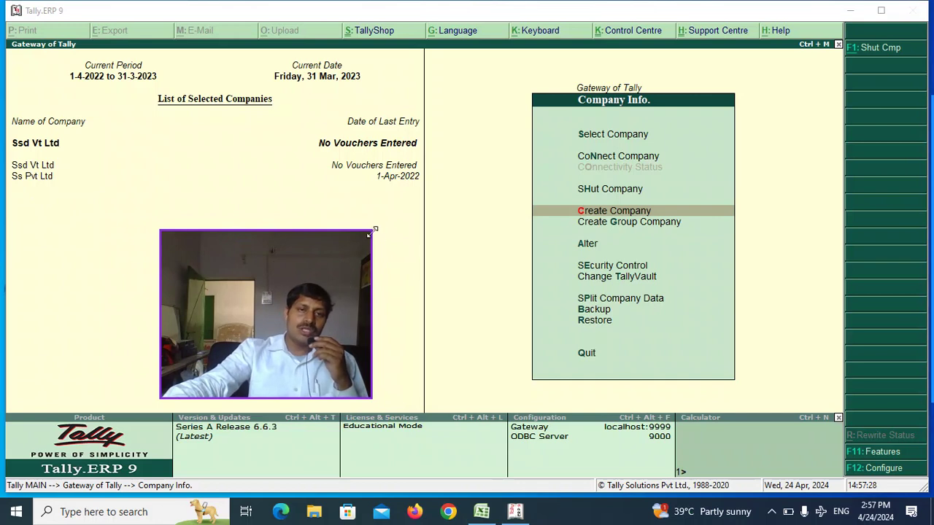
left_click_drag(372, 229, 319, 302)
left_click_drag(321, 350, 312, 350)
left_click_drag(267, 321, 116, 245)
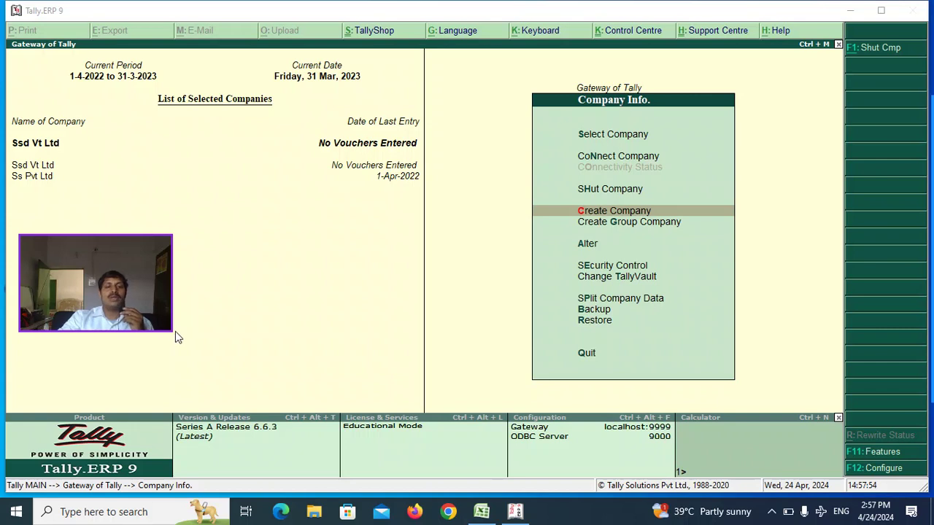
left_click_drag(172, 329, 183, 367)
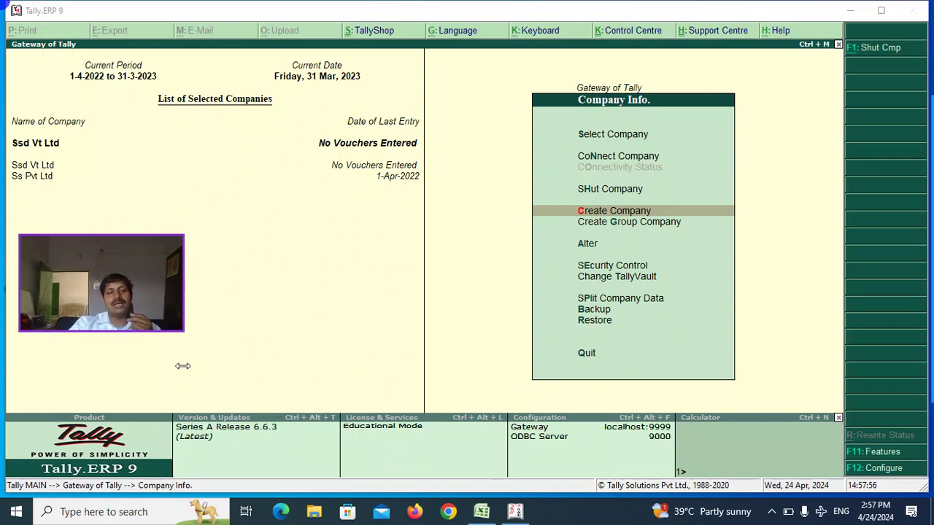
left_click_drag(182, 332, 242, 402)
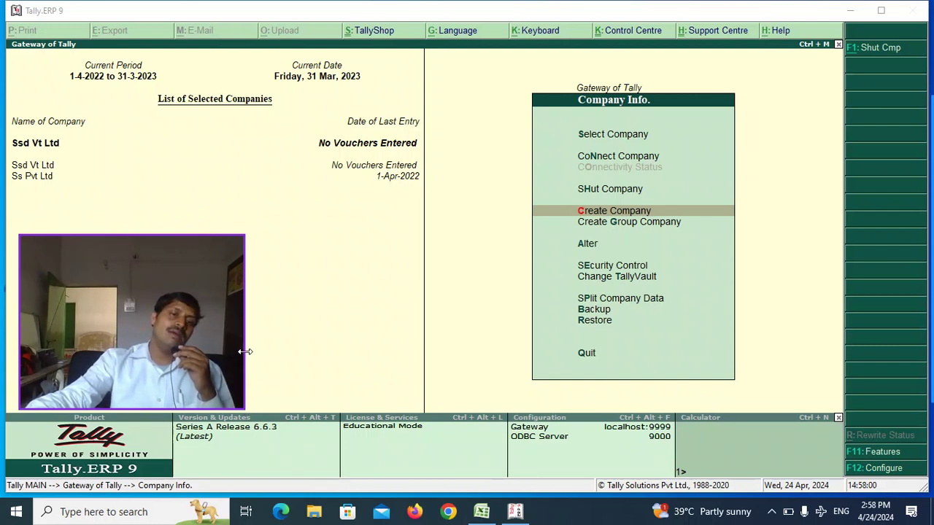